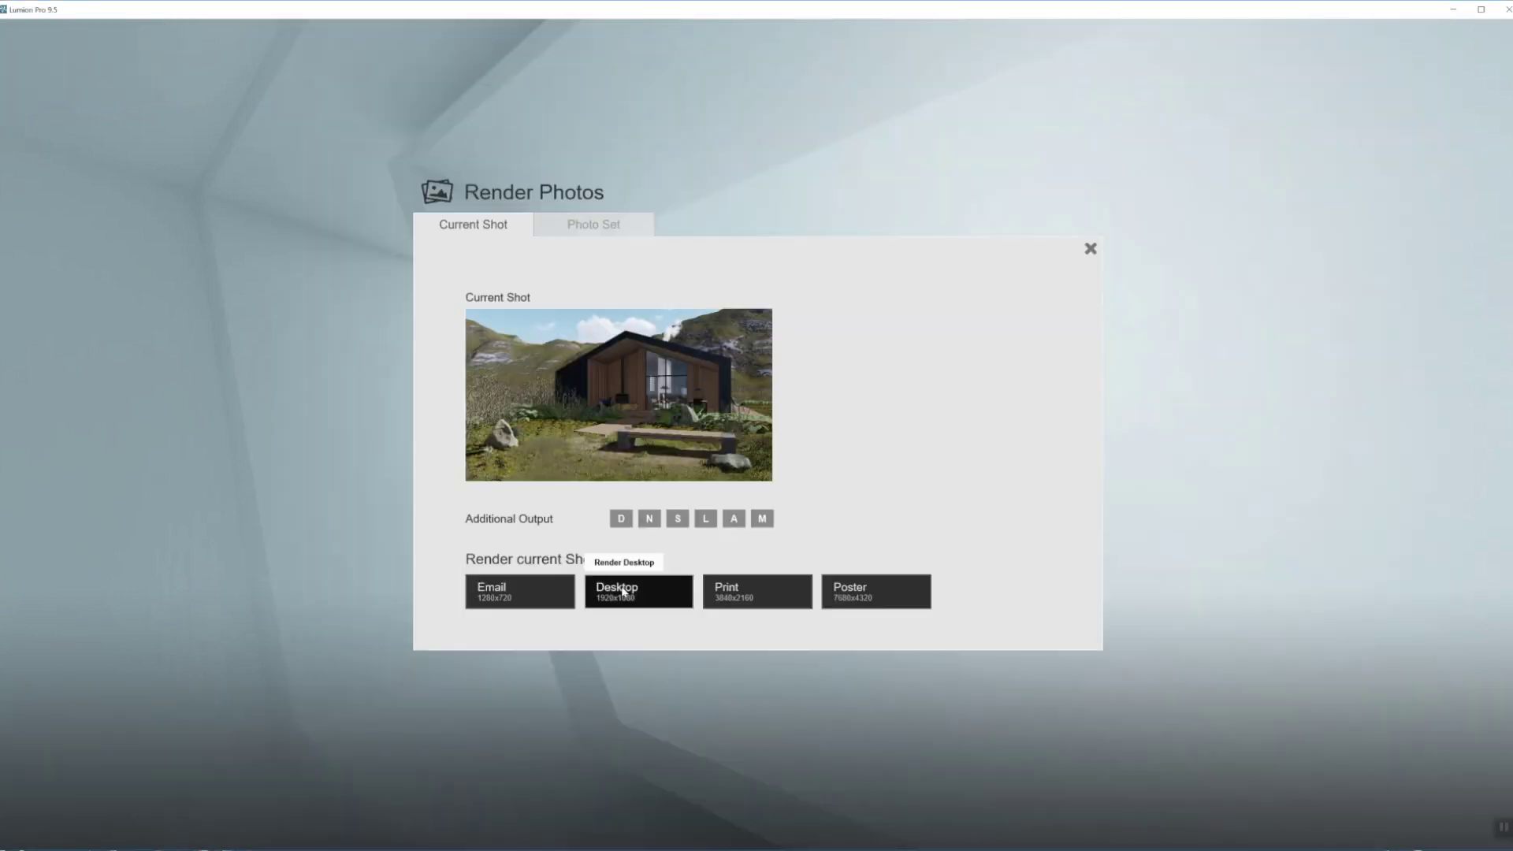
Step: Render the current shot at Desktop 1920x1080 resolution, save it as a JPG on the desktop and close the finished render
left_click(625, 591)
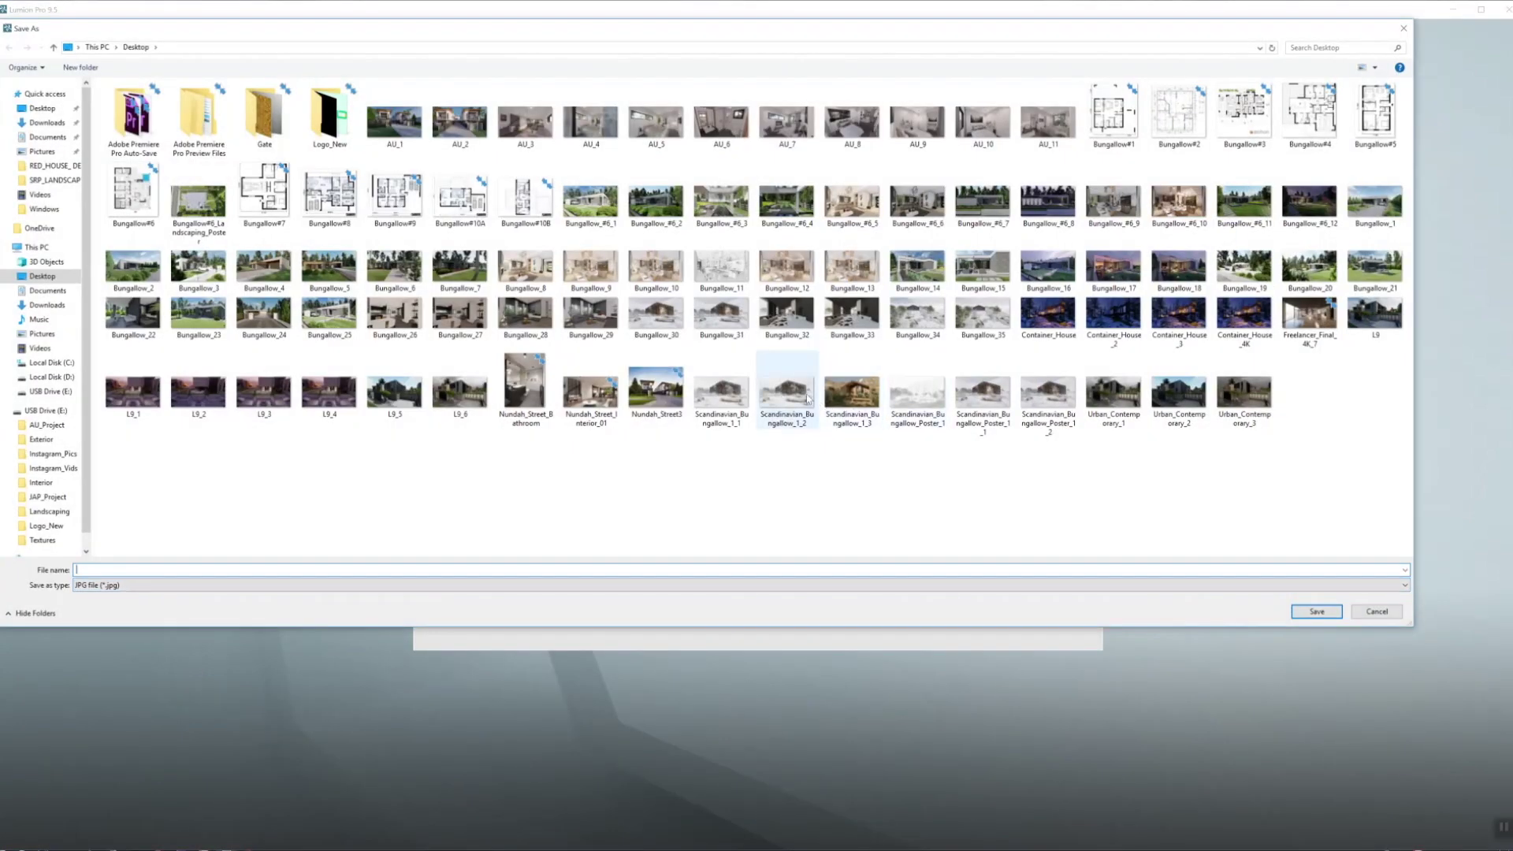
left_click(807, 400)
key("Return")
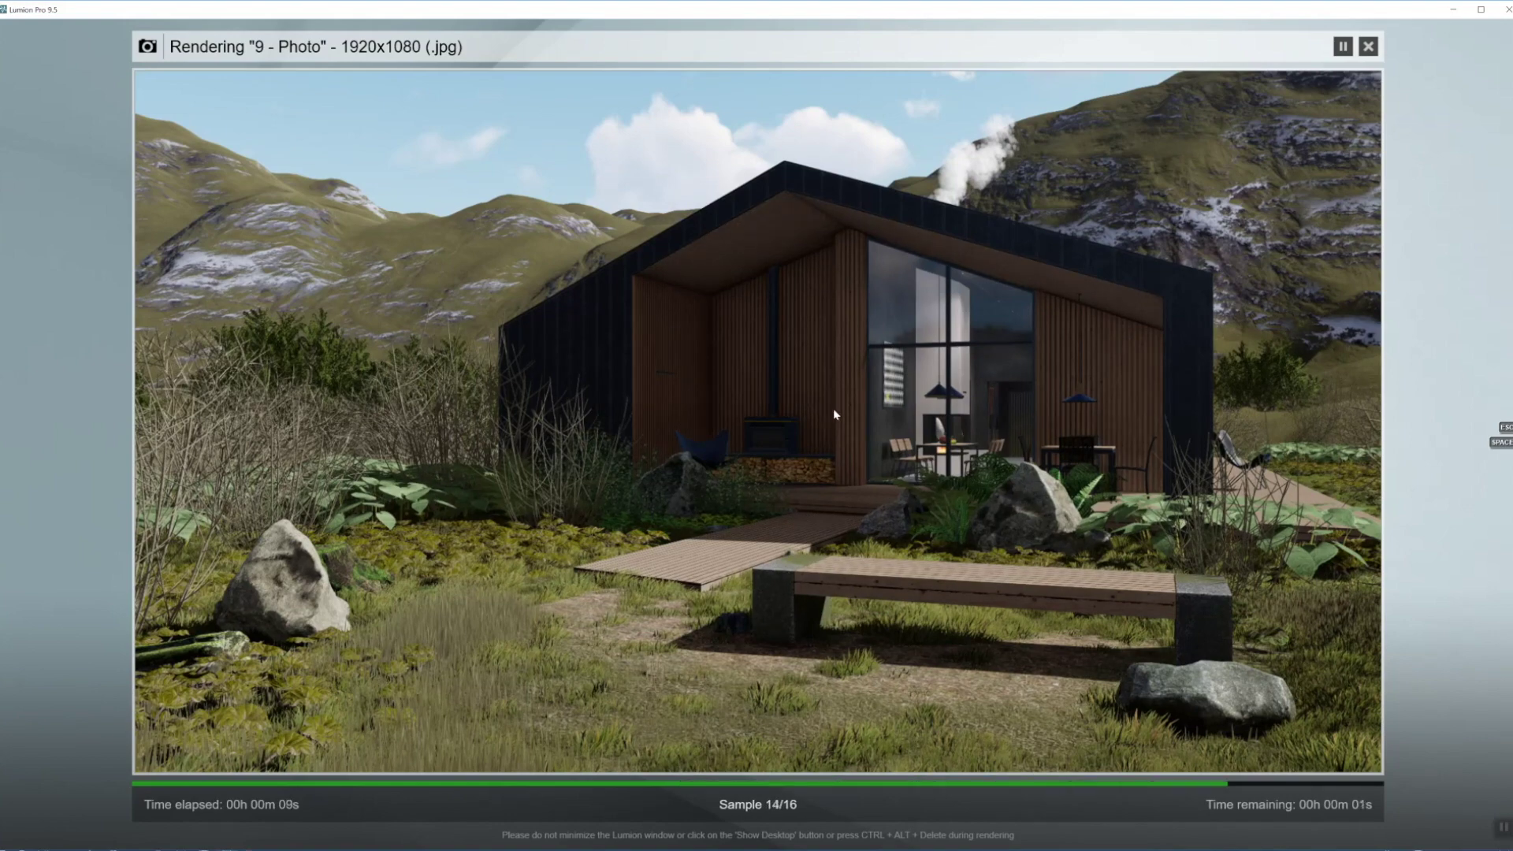
left_click(1278, 753)
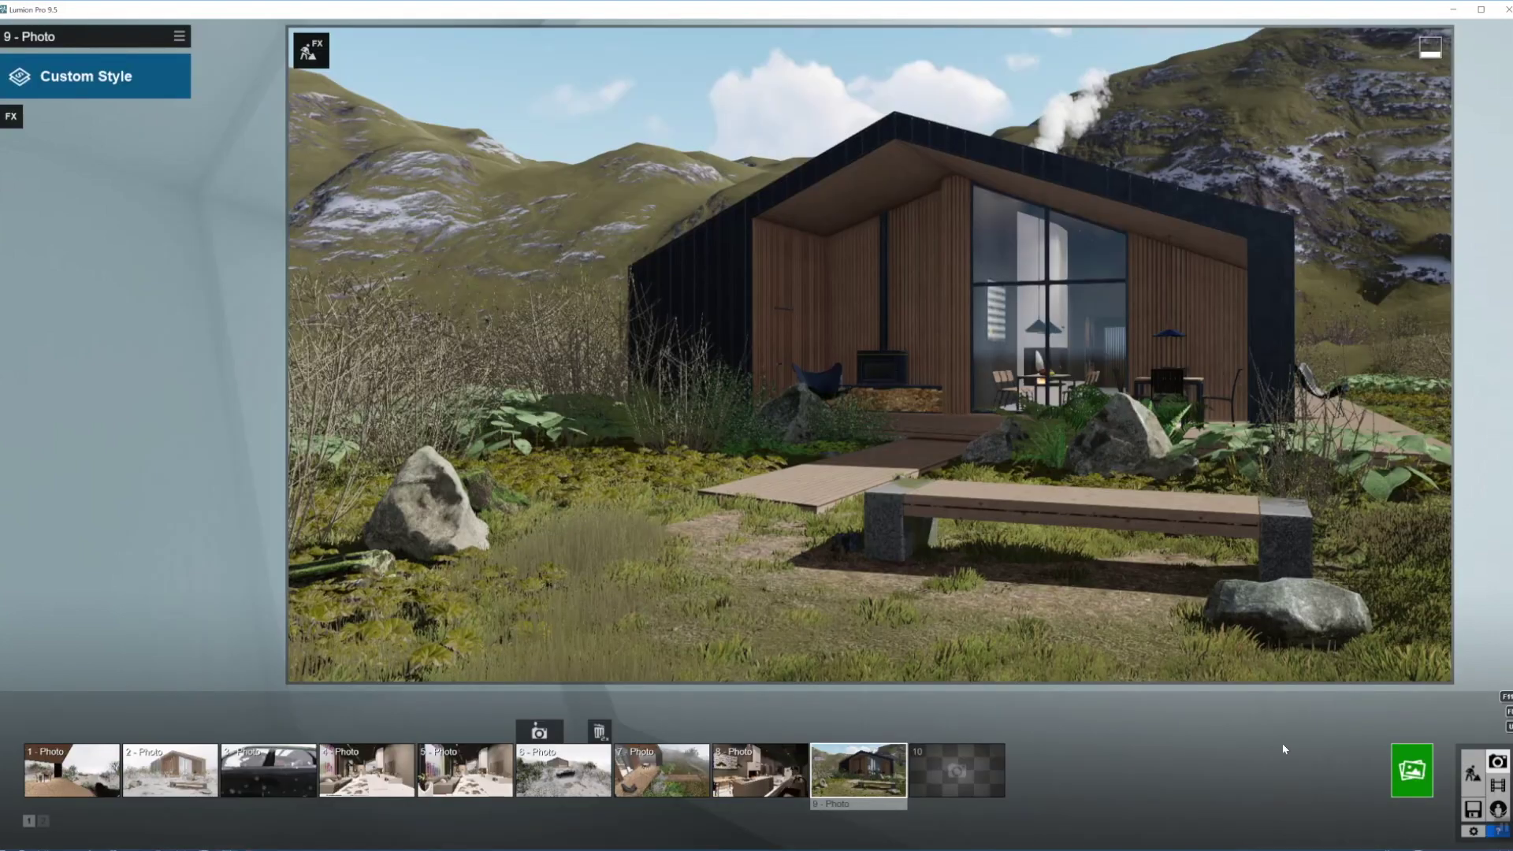
Step: Store the current camera view in empty photo slot 10 and apply the Overcast style to it
left_click(956, 769)
left_click(934, 732)
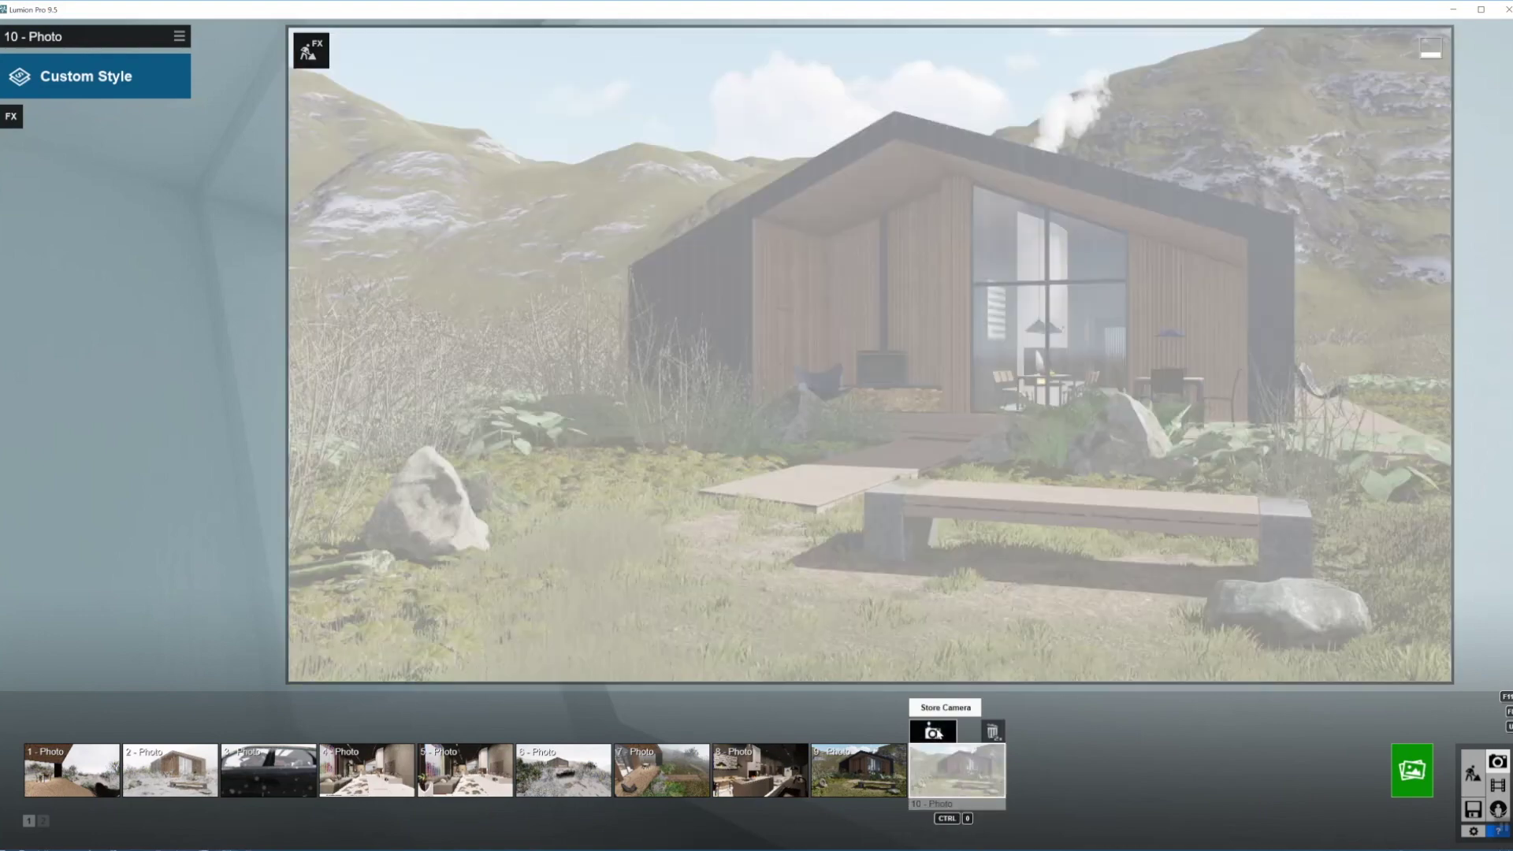
left_click(93, 77)
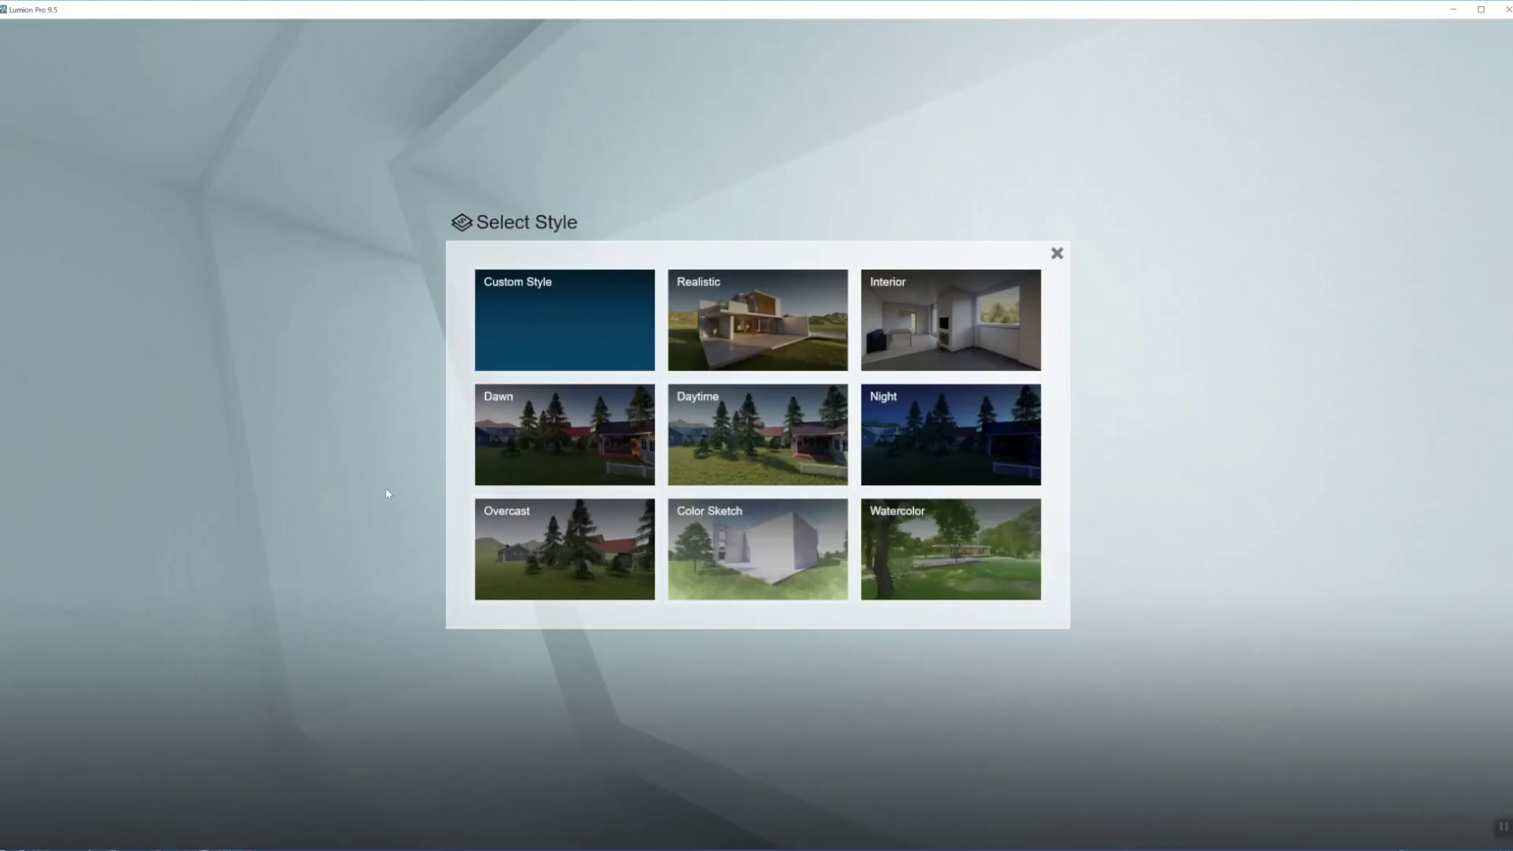
left_click(576, 564)
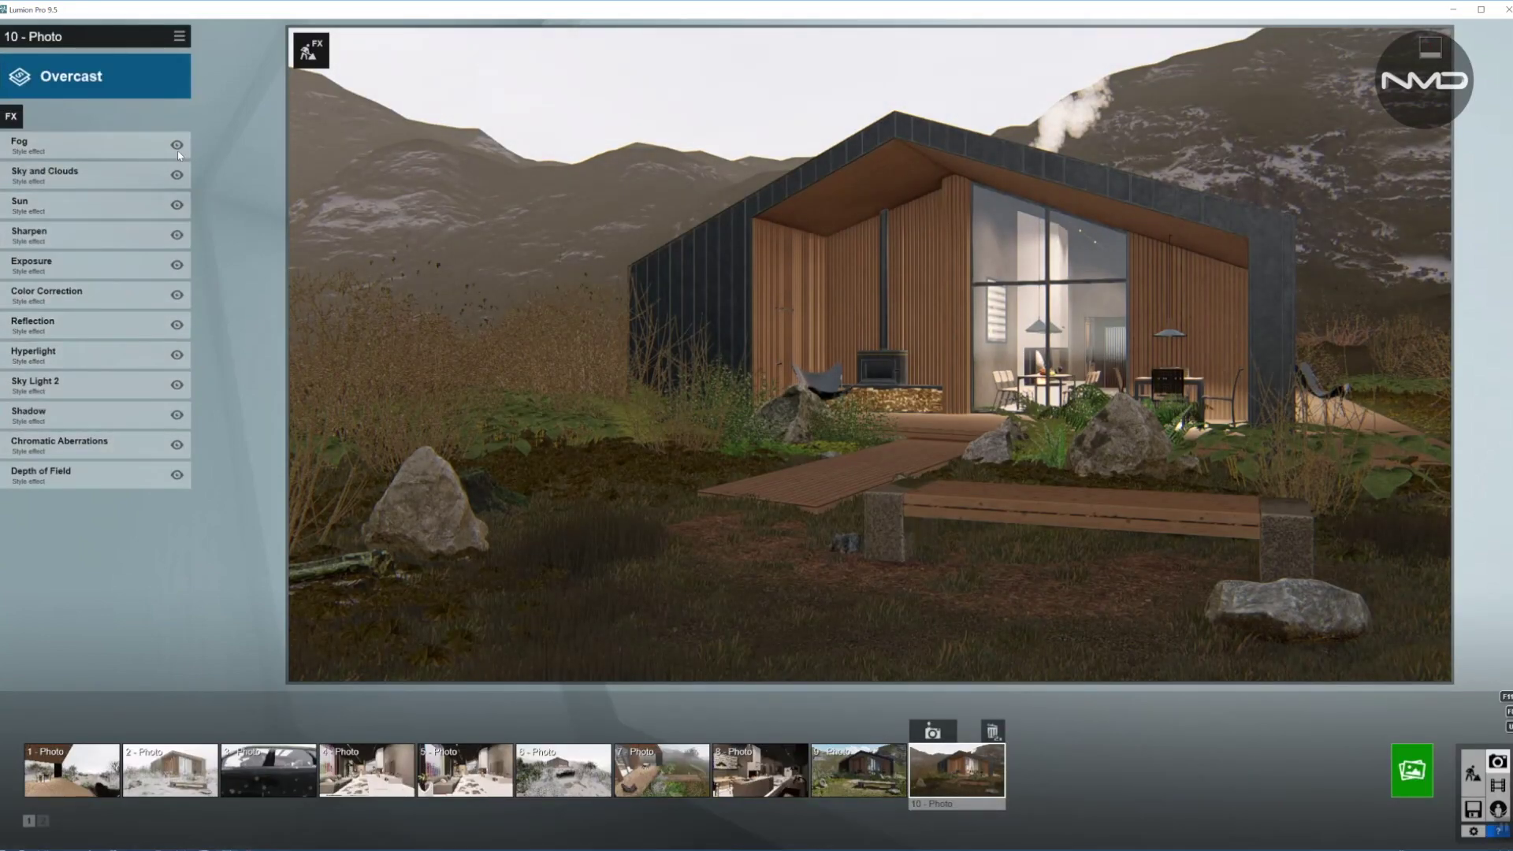
Step: Add the Real Skies effect to photo 10 with its default sky
left_click(16, 118)
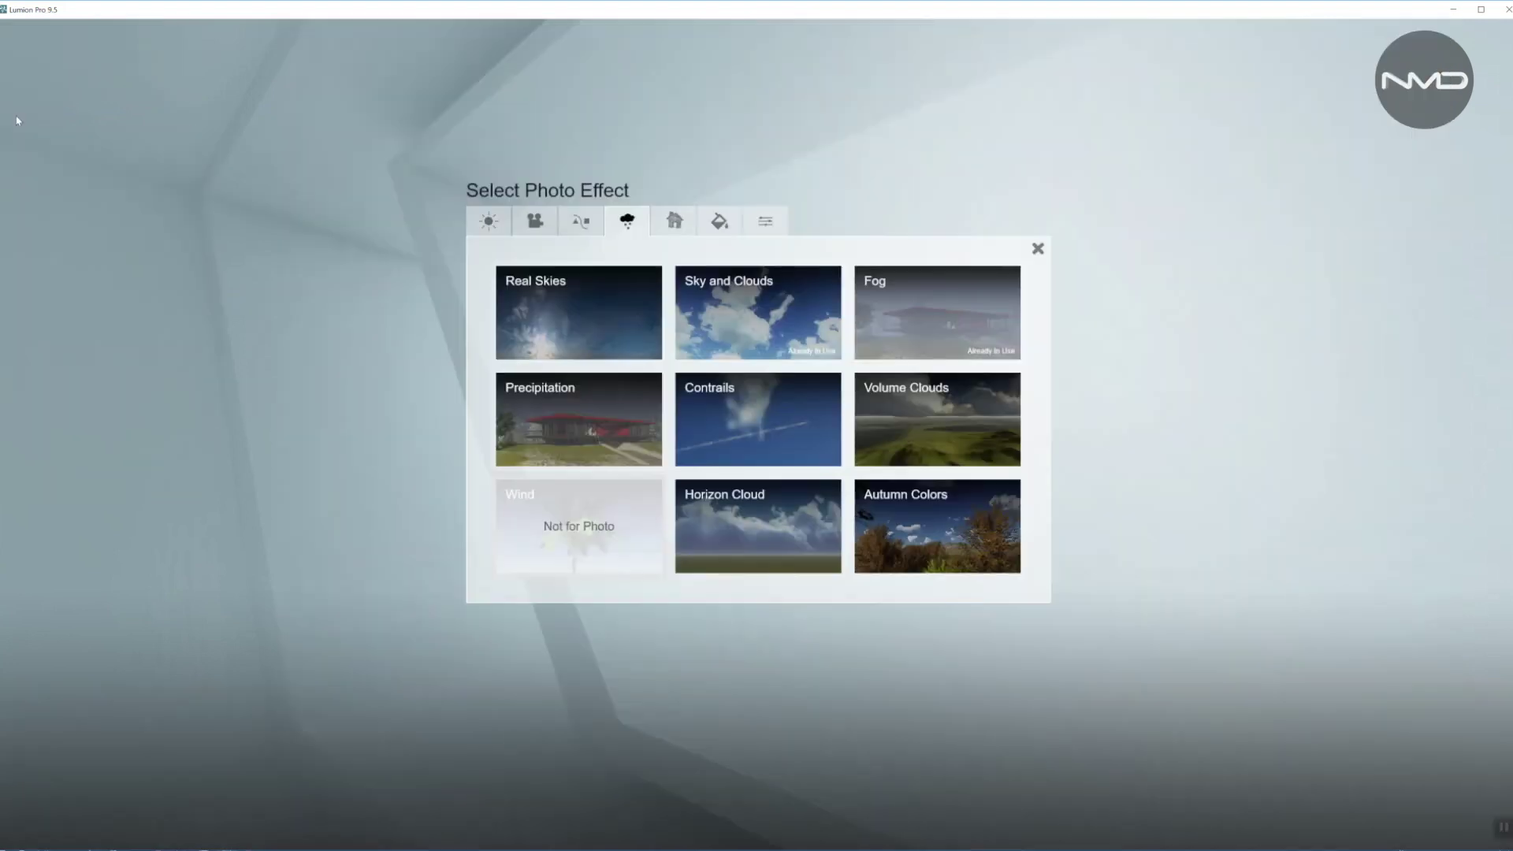
left_click(612, 319)
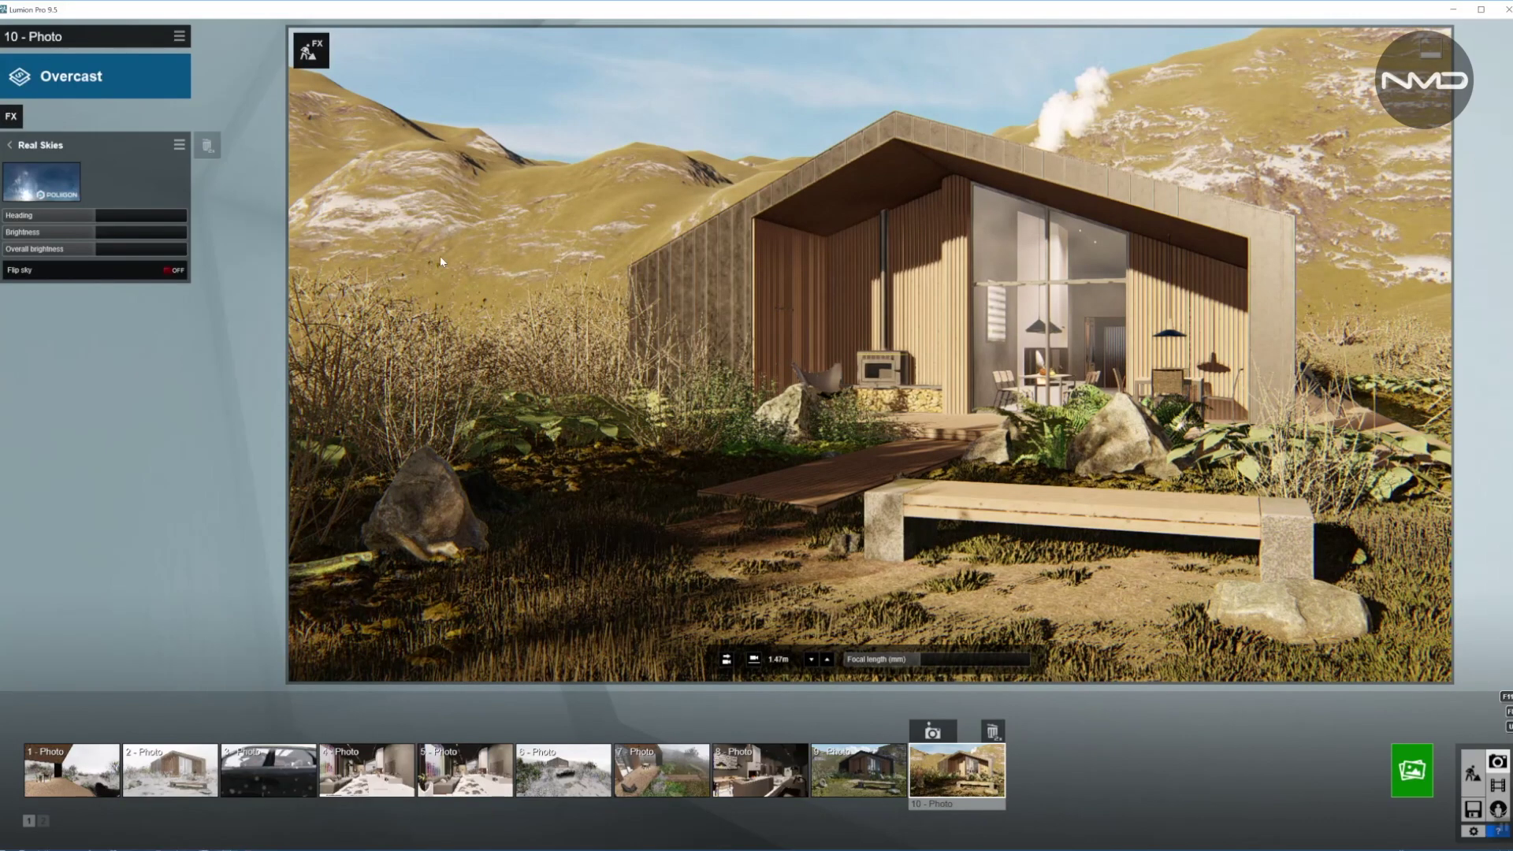
left_click(12, 146)
Step: Add the Precipitation effect, set Rain / Snow fully to snow and raise the Precipitation Phase slightly
left_click(16, 120)
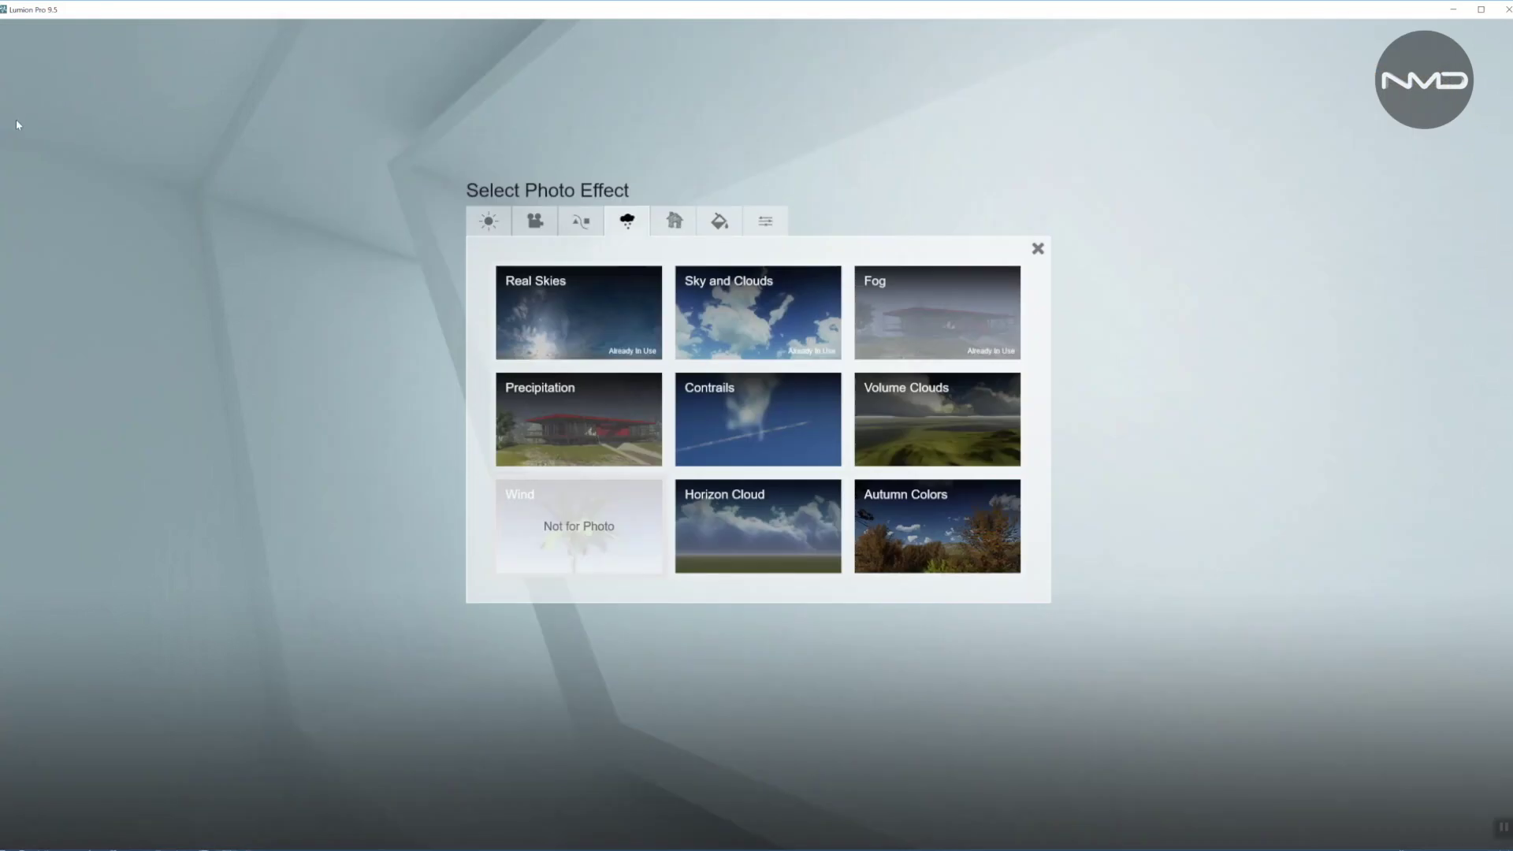
left_click(596, 411)
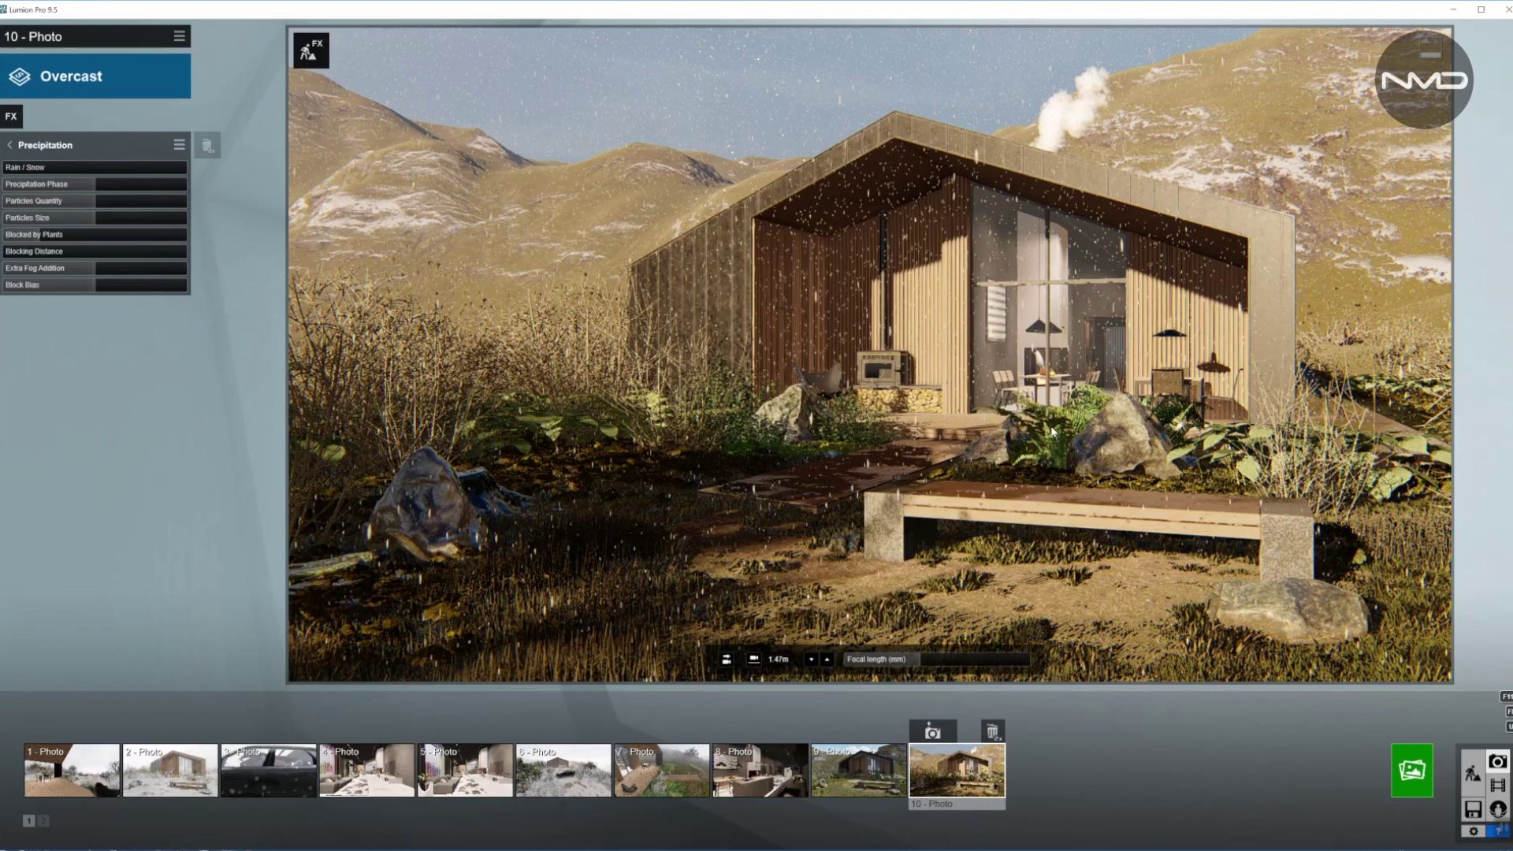
left_click(29, 171)
left_click_drag(29, 169, 227, 176)
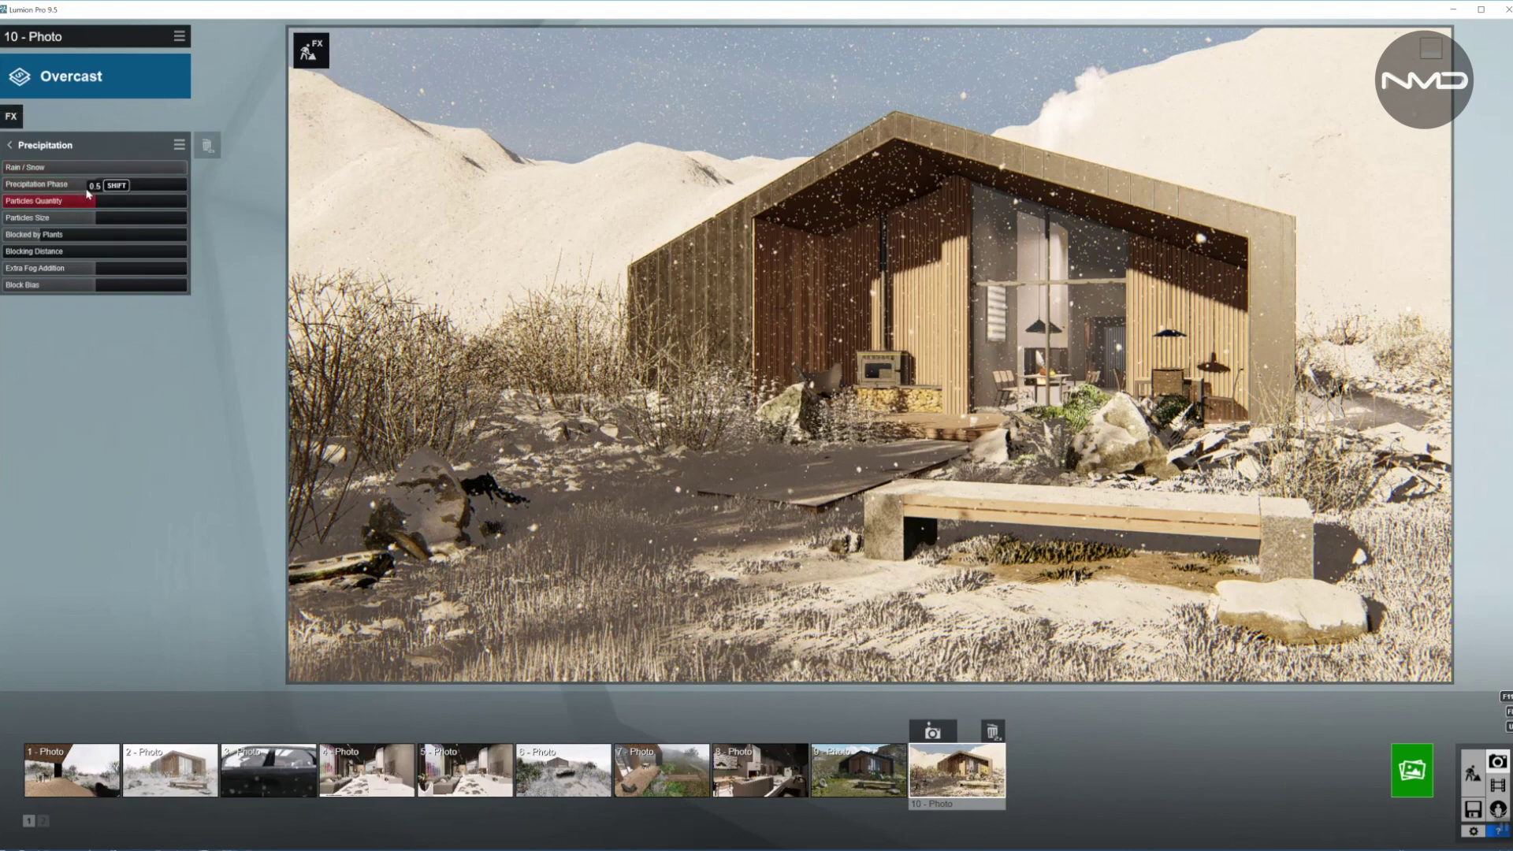
left_click_drag(89, 186, 115, 184)
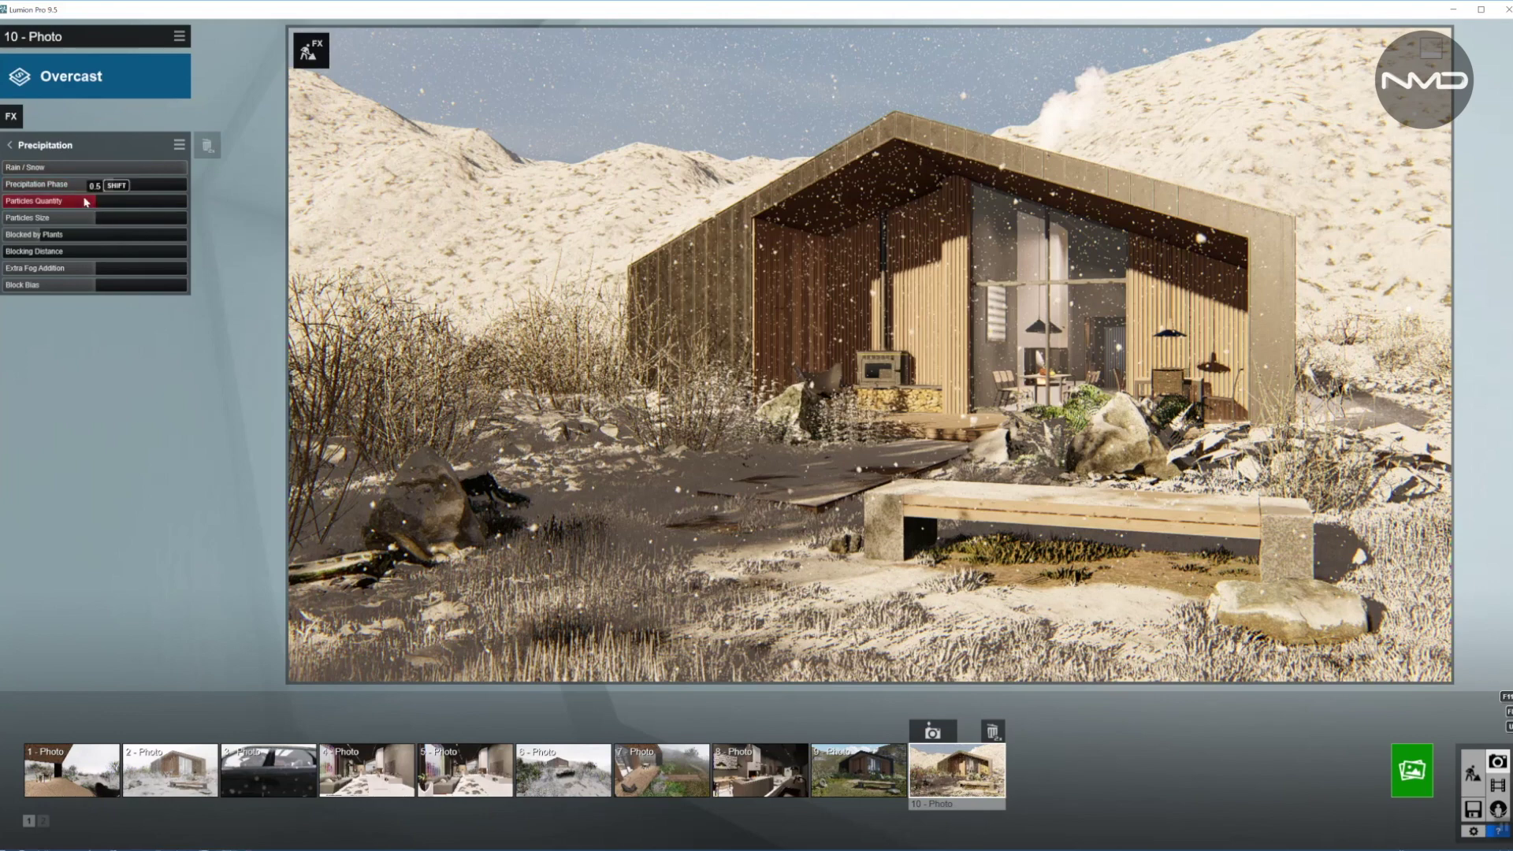
Step: Set the snow's Particles Quantity to 0.6, reduce Particles Size and lower Extra Fog Addition to its minimum
left_click_drag(90, 202, 122, 203)
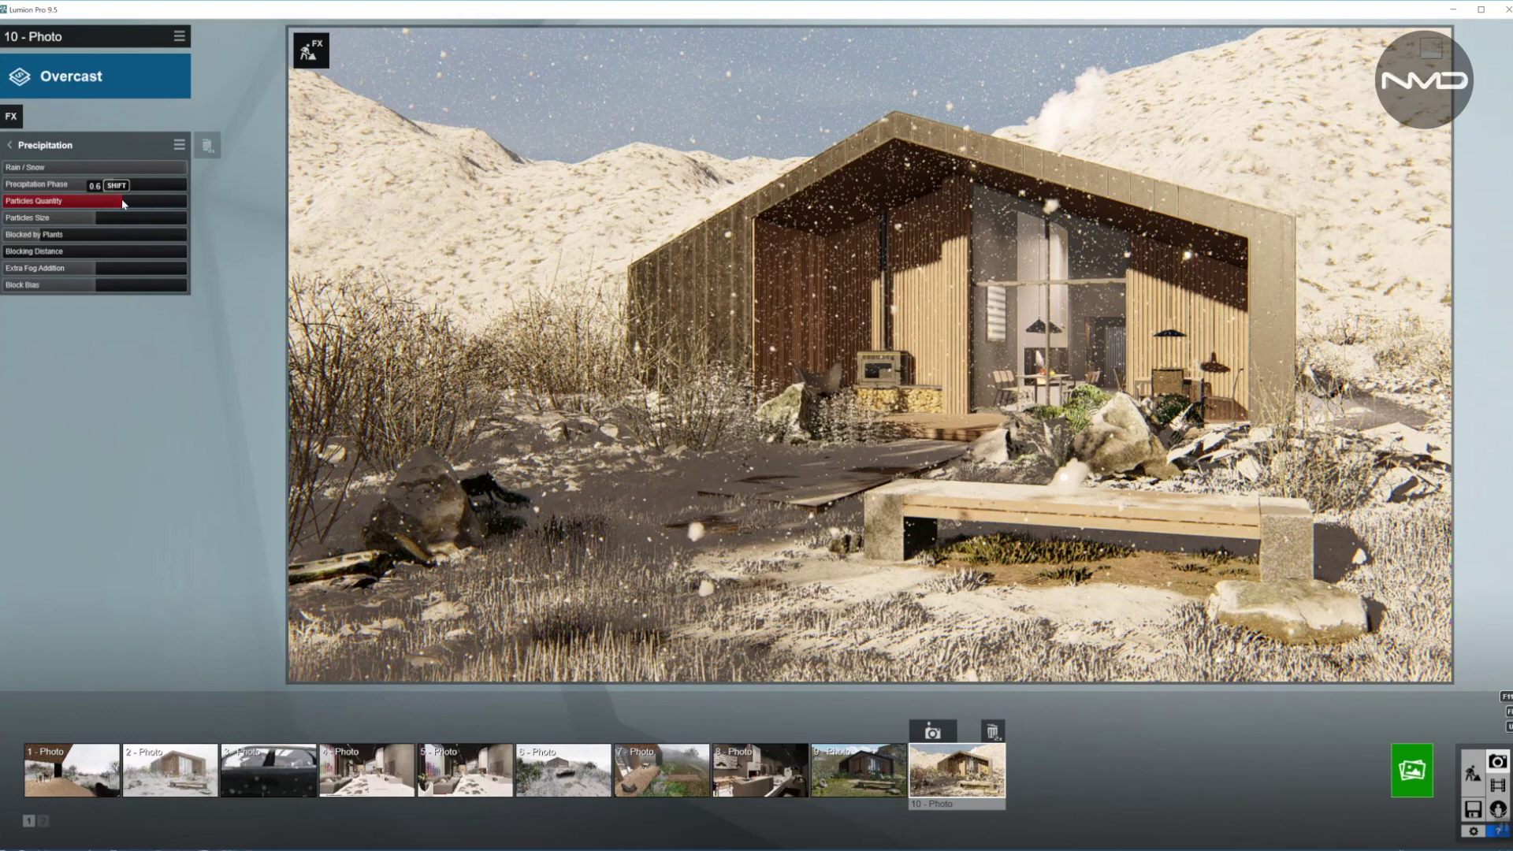
left_click_drag(90, 218, 51, 219)
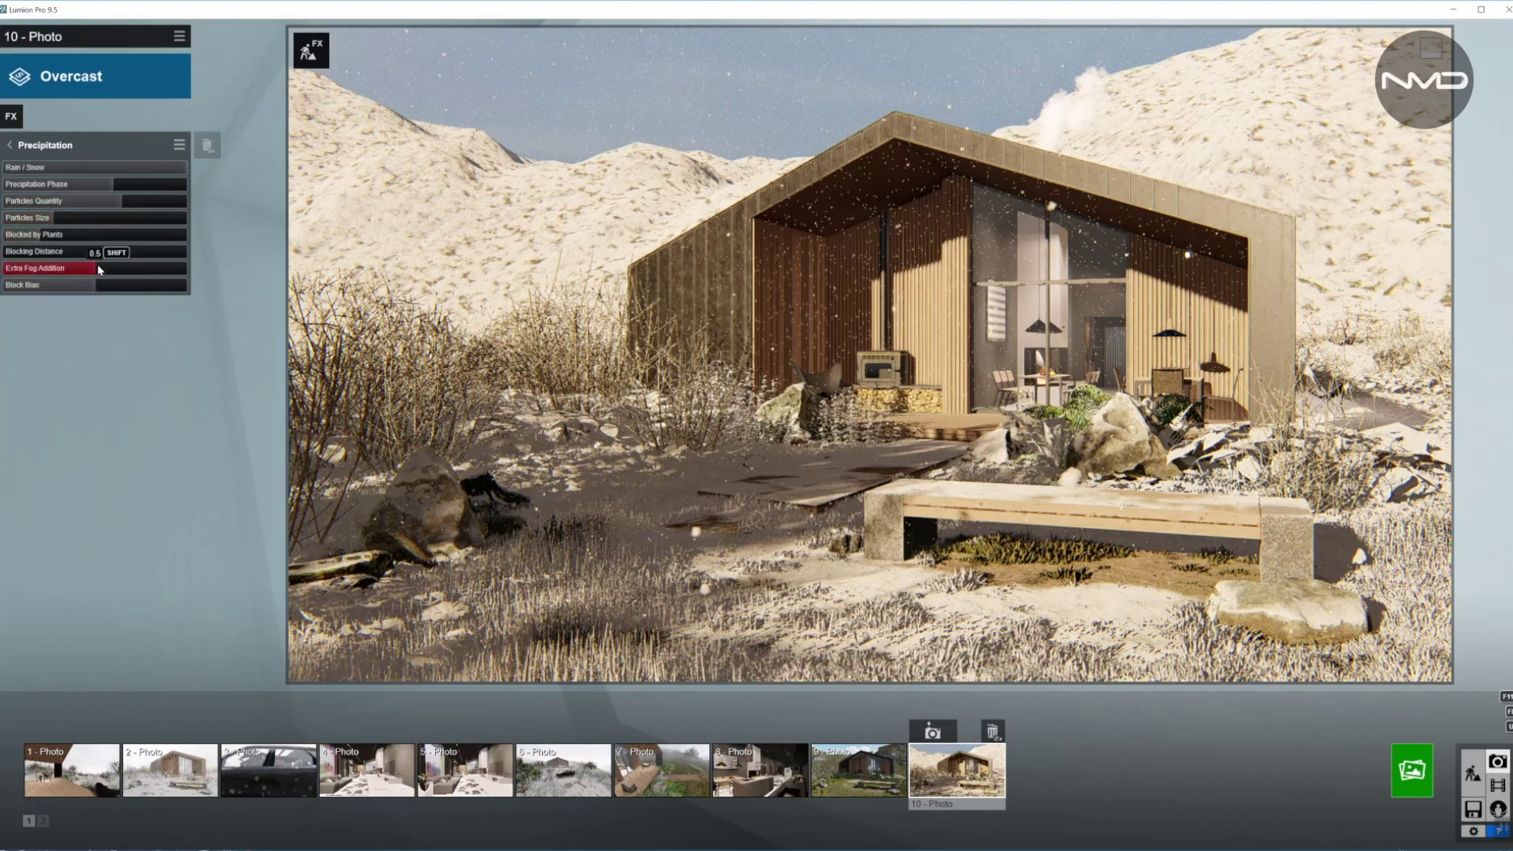
left_click_drag(99, 271, 6, 270)
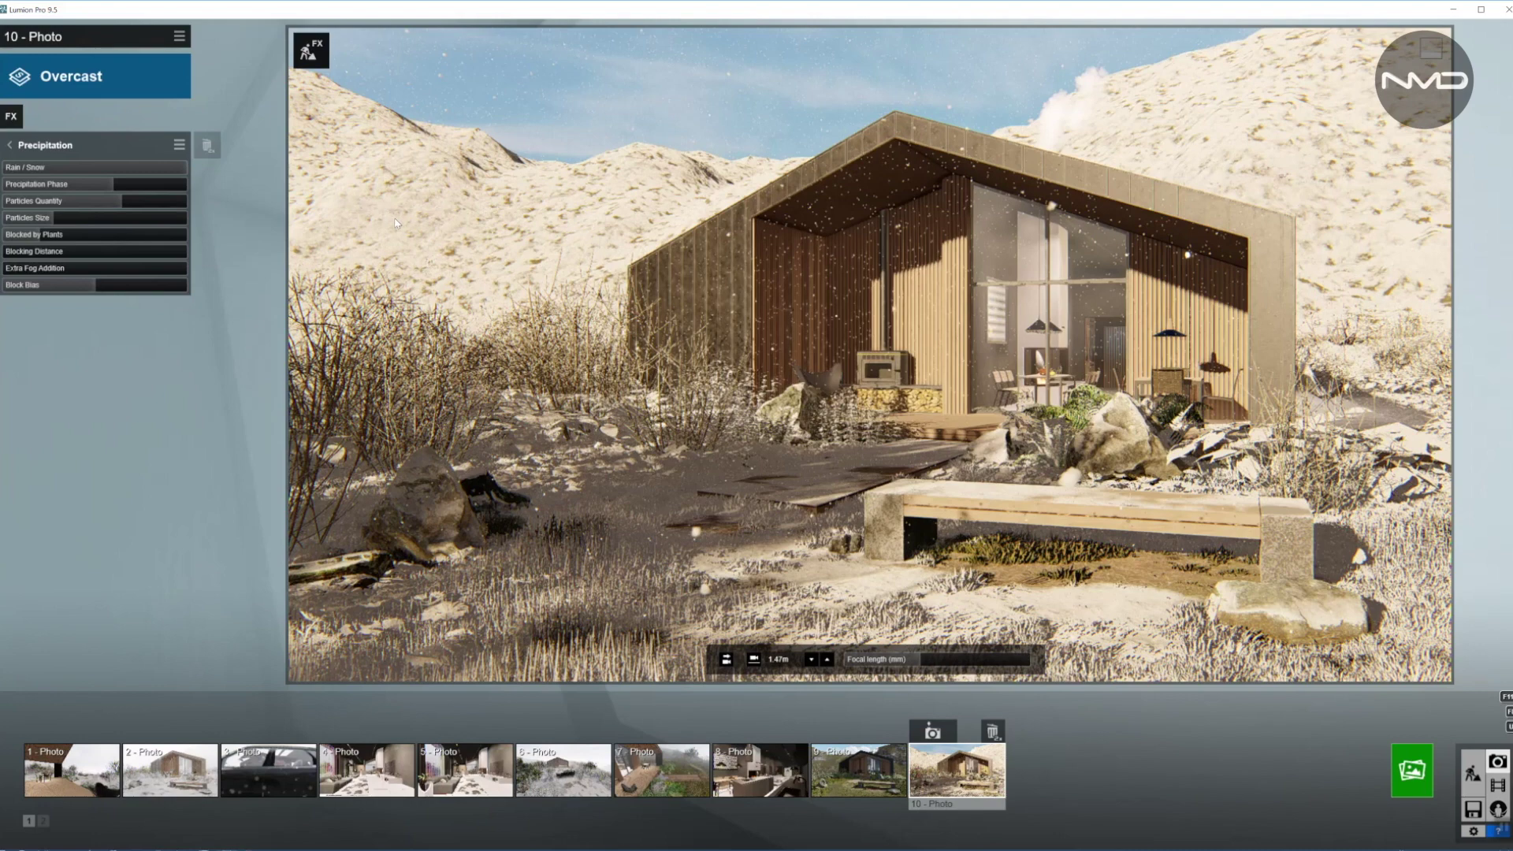
left_click(9, 146)
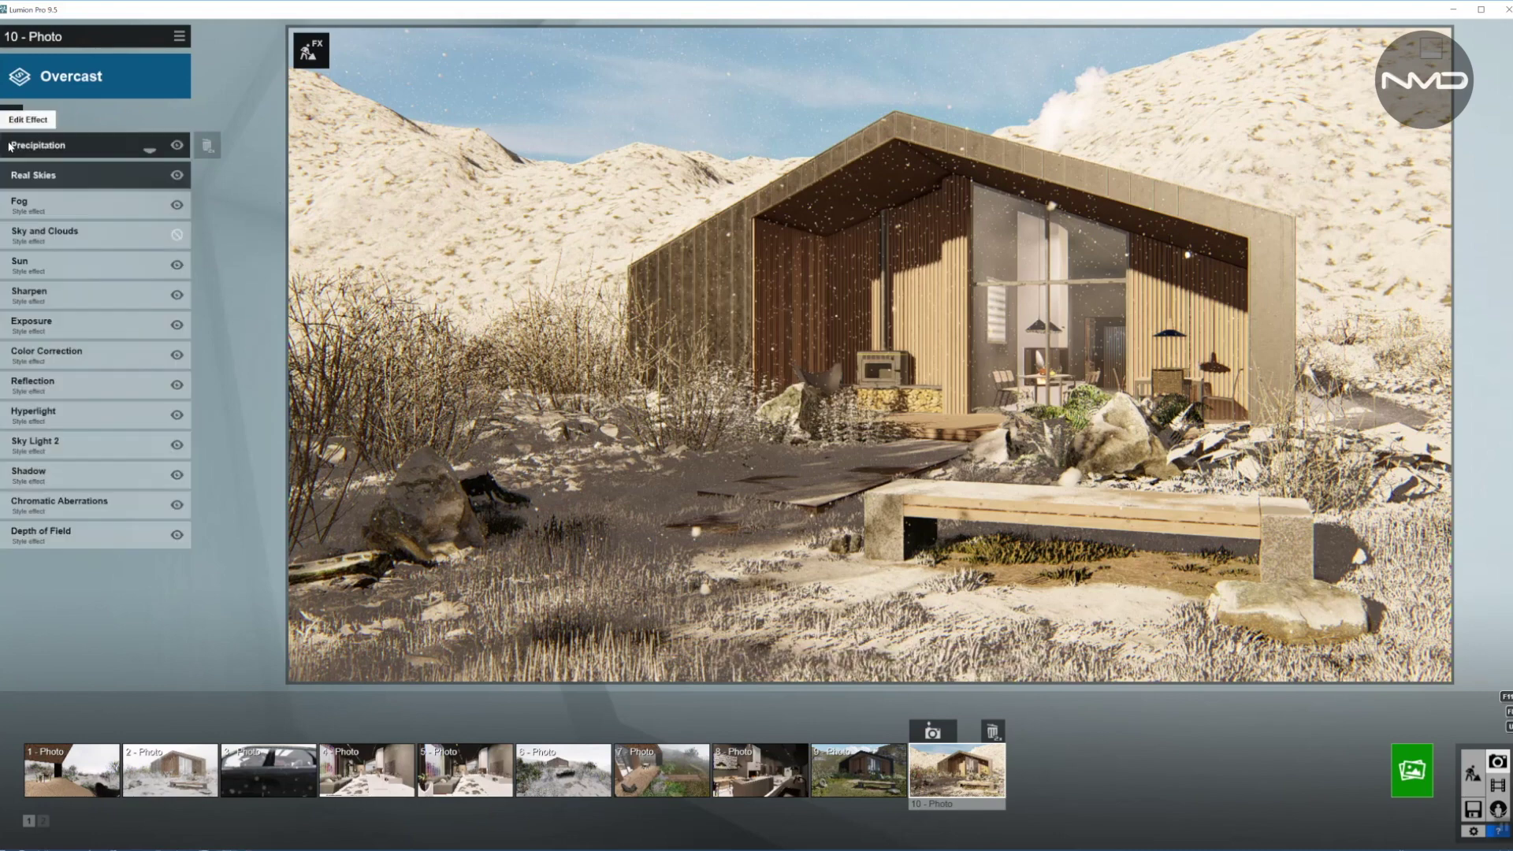
Step: Change the sky of the Real Skies effect to Overcast 3
left_click(88, 180)
left_click(42, 190)
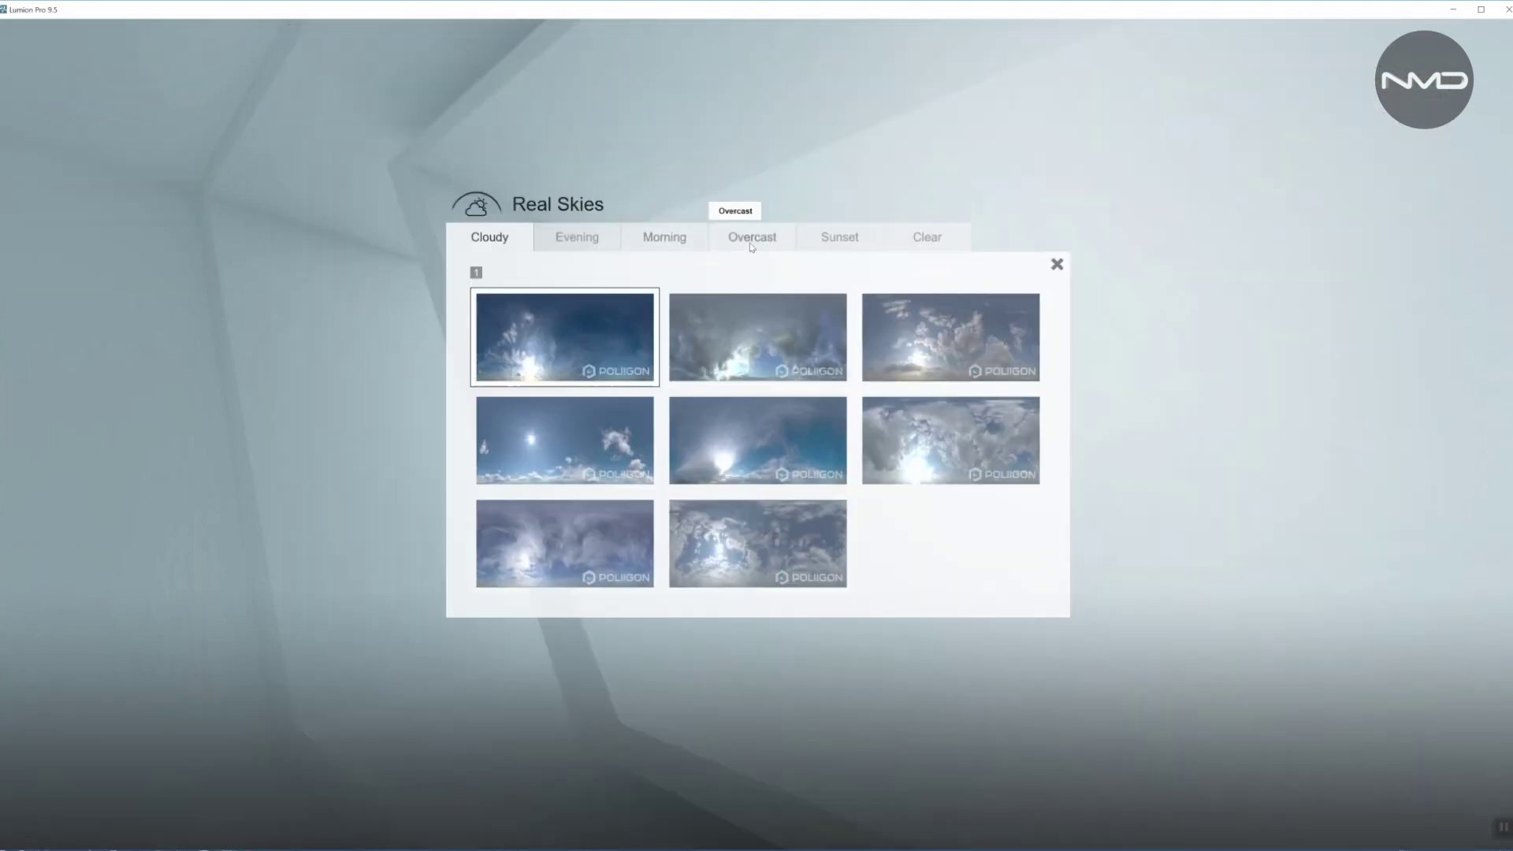
left_click(751, 246)
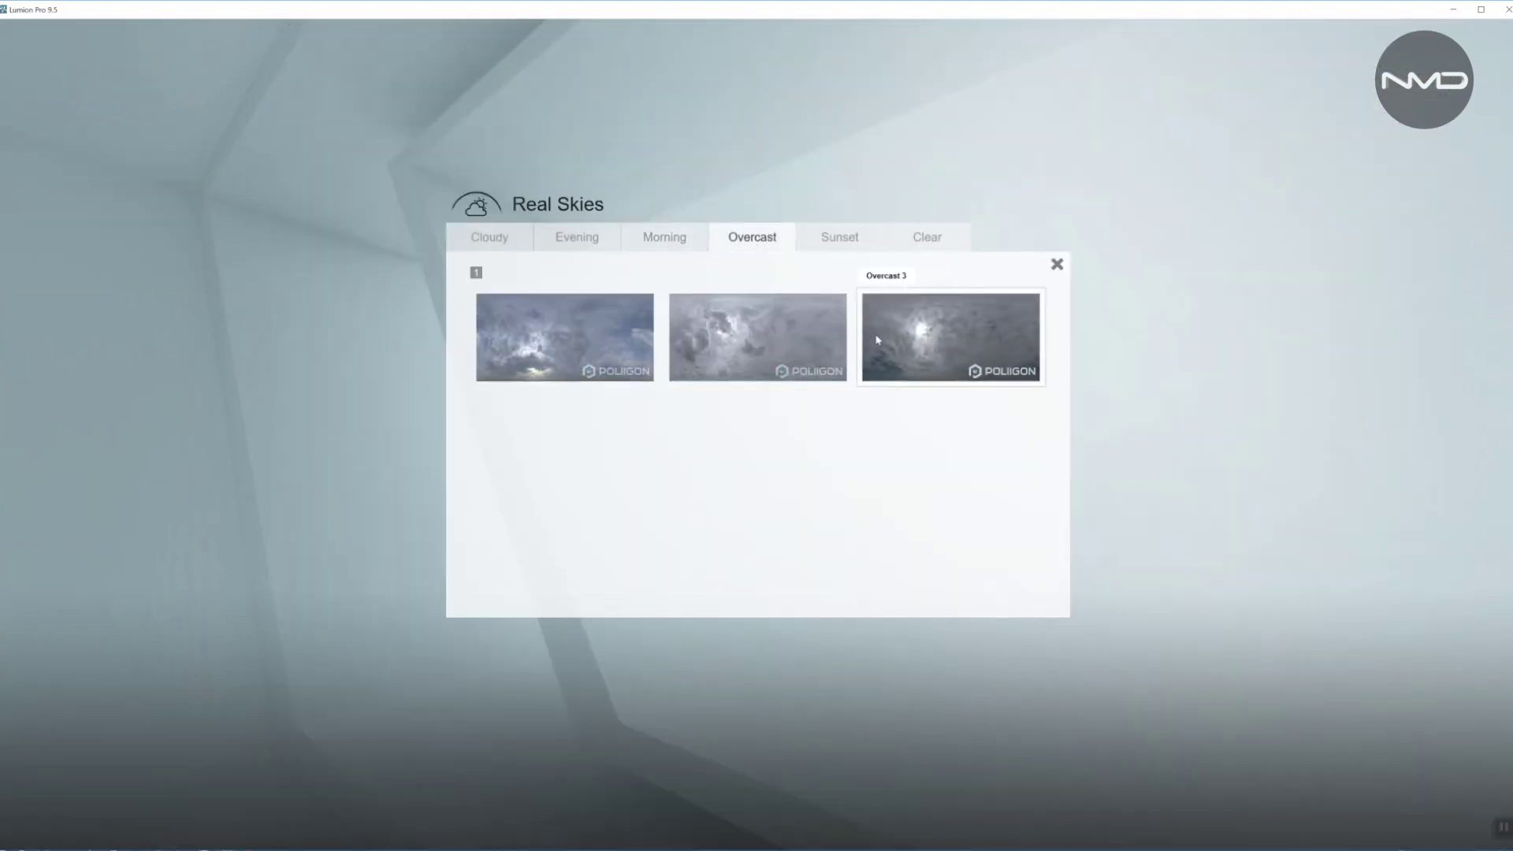
left_click(965, 339)
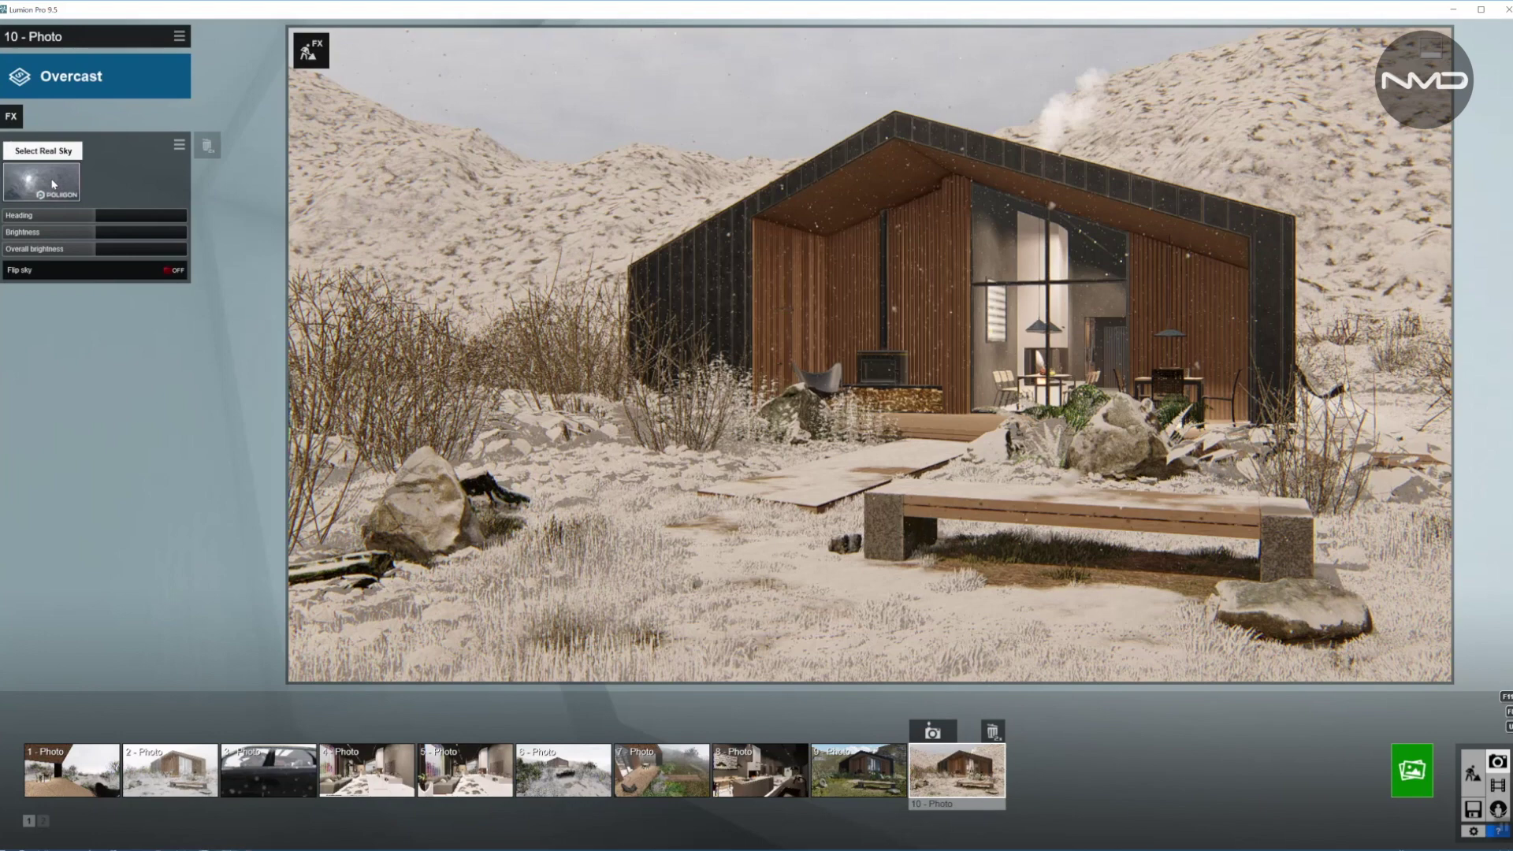
Step: Lower the Real Skies brightness slightly and raise its overall brightness a little
mouse_move(75, 213)
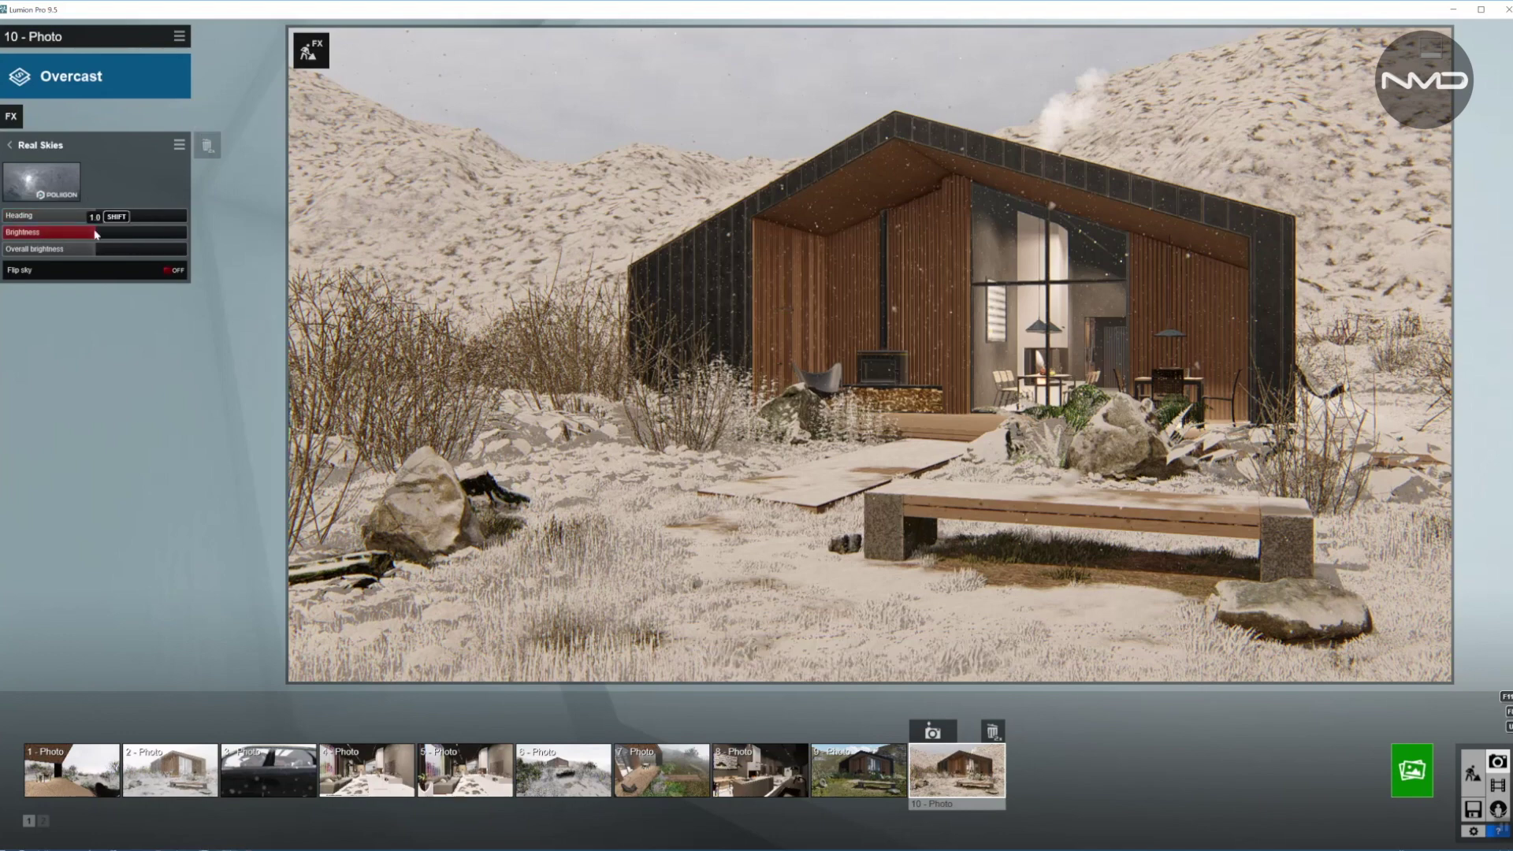
mouse_move(95, 233)
left_mouse_down()
mouse_move(69, 233)
mouse_move(88, 232)
left_mouse_up()
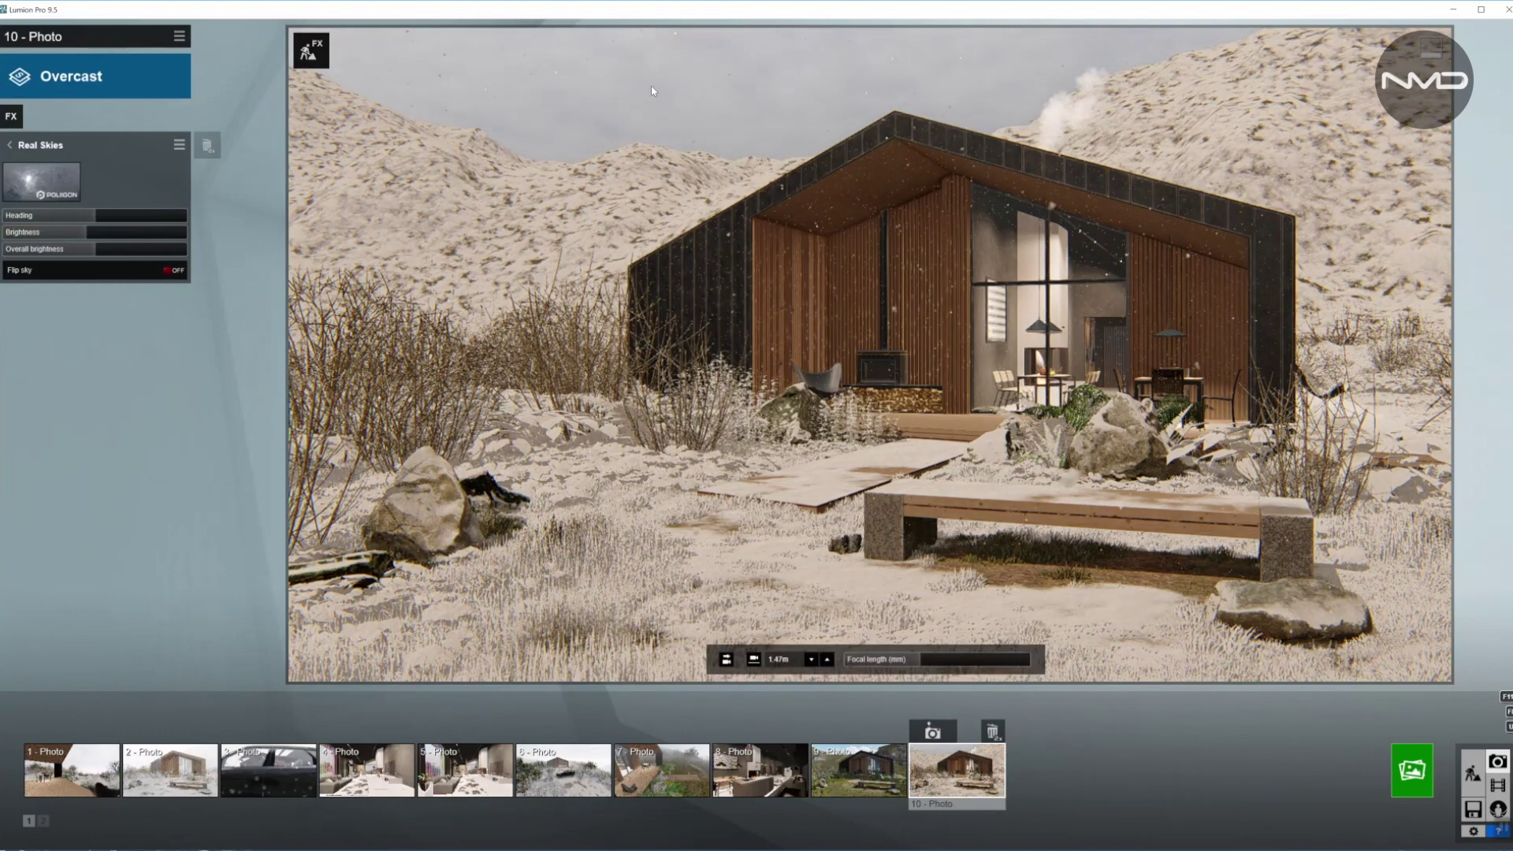
mouse_move(95, 251)
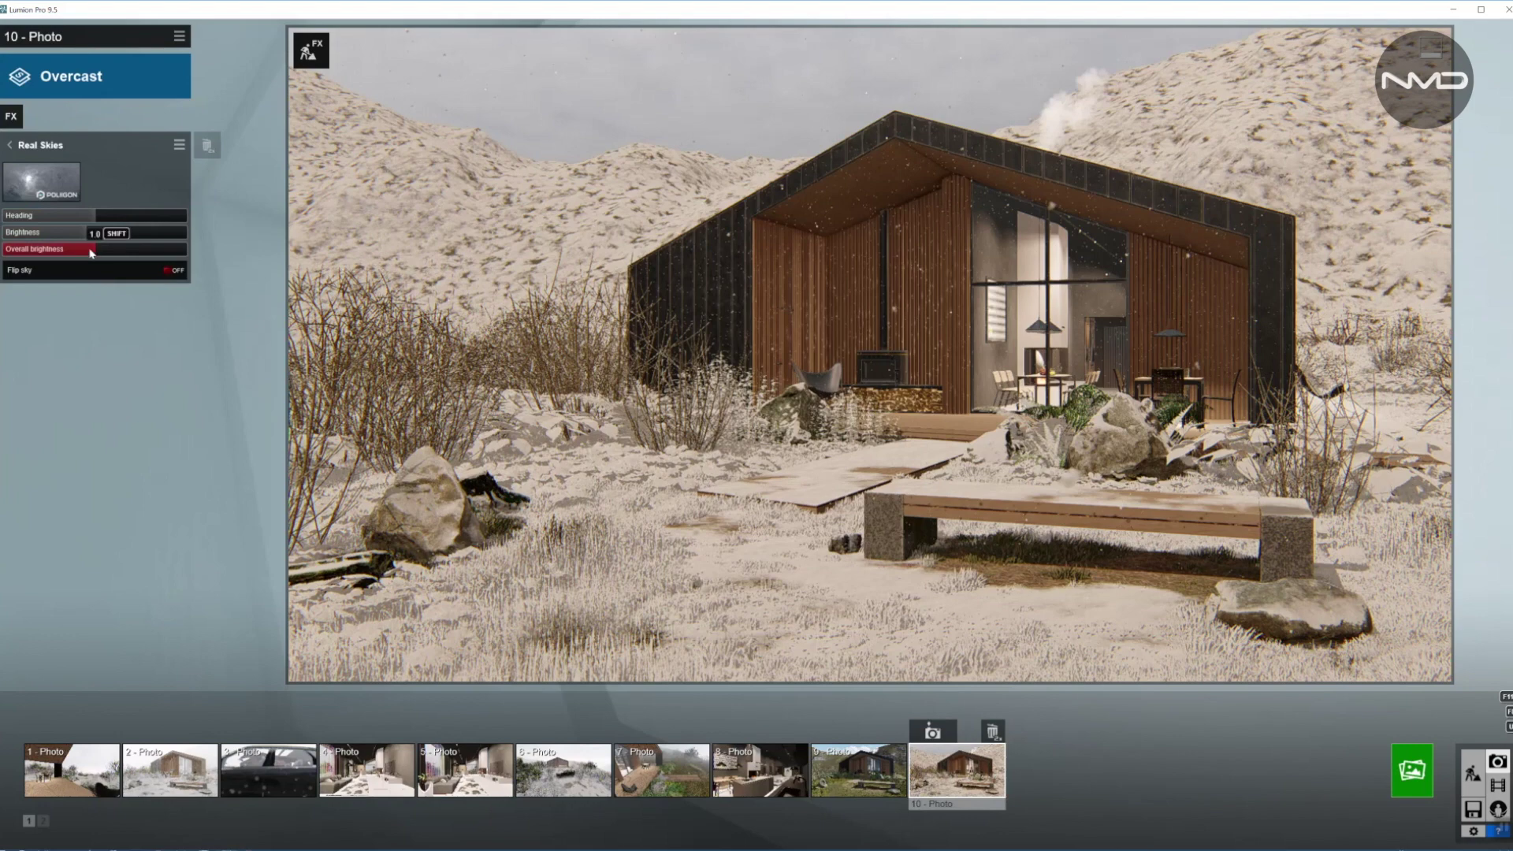
left_click_drag(94, 250, 109, 248)
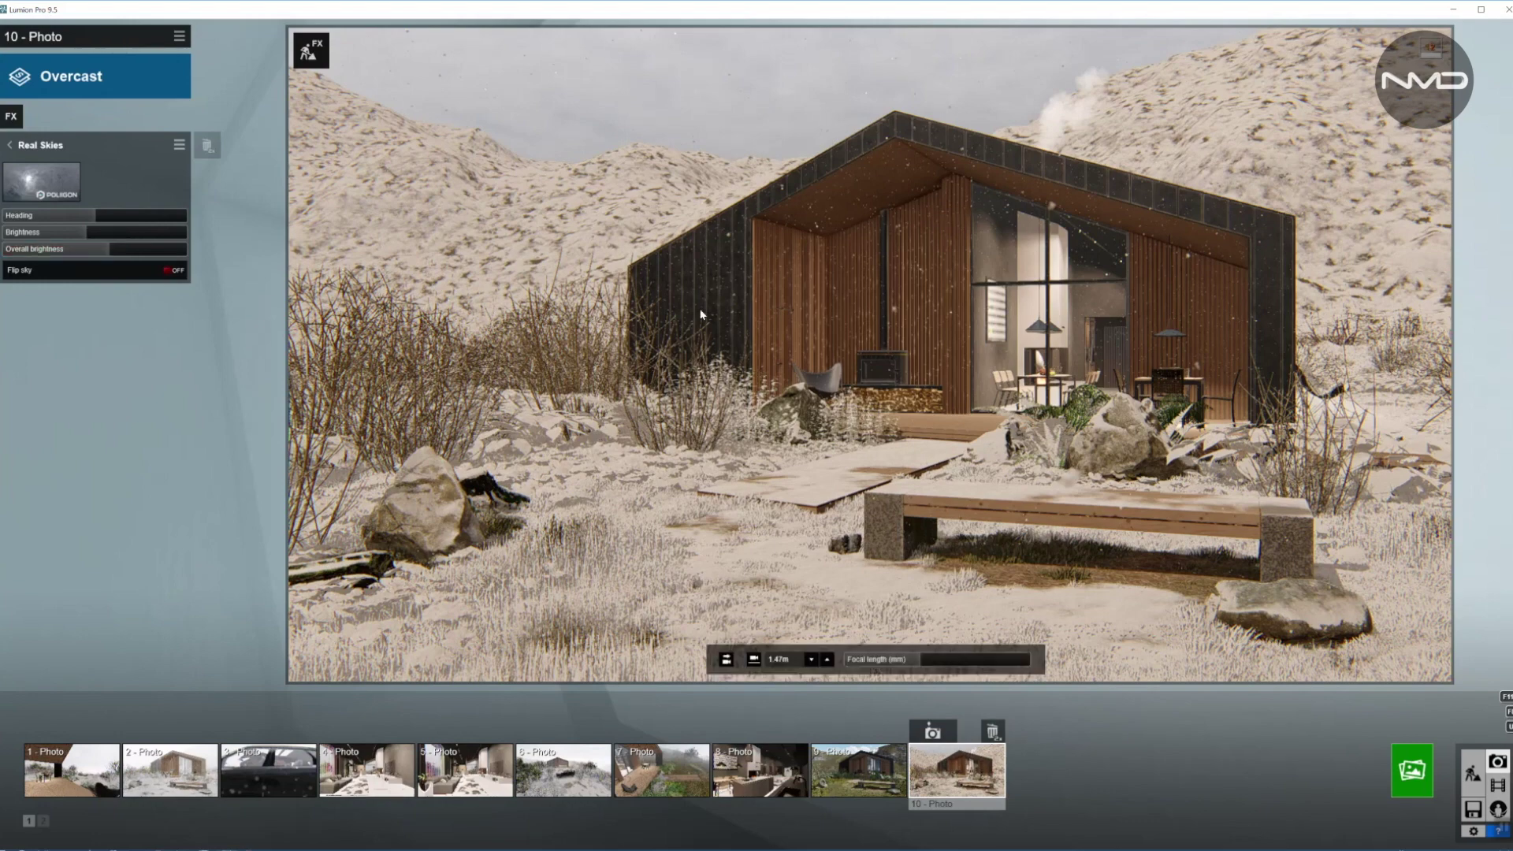
left_click(11, 146)
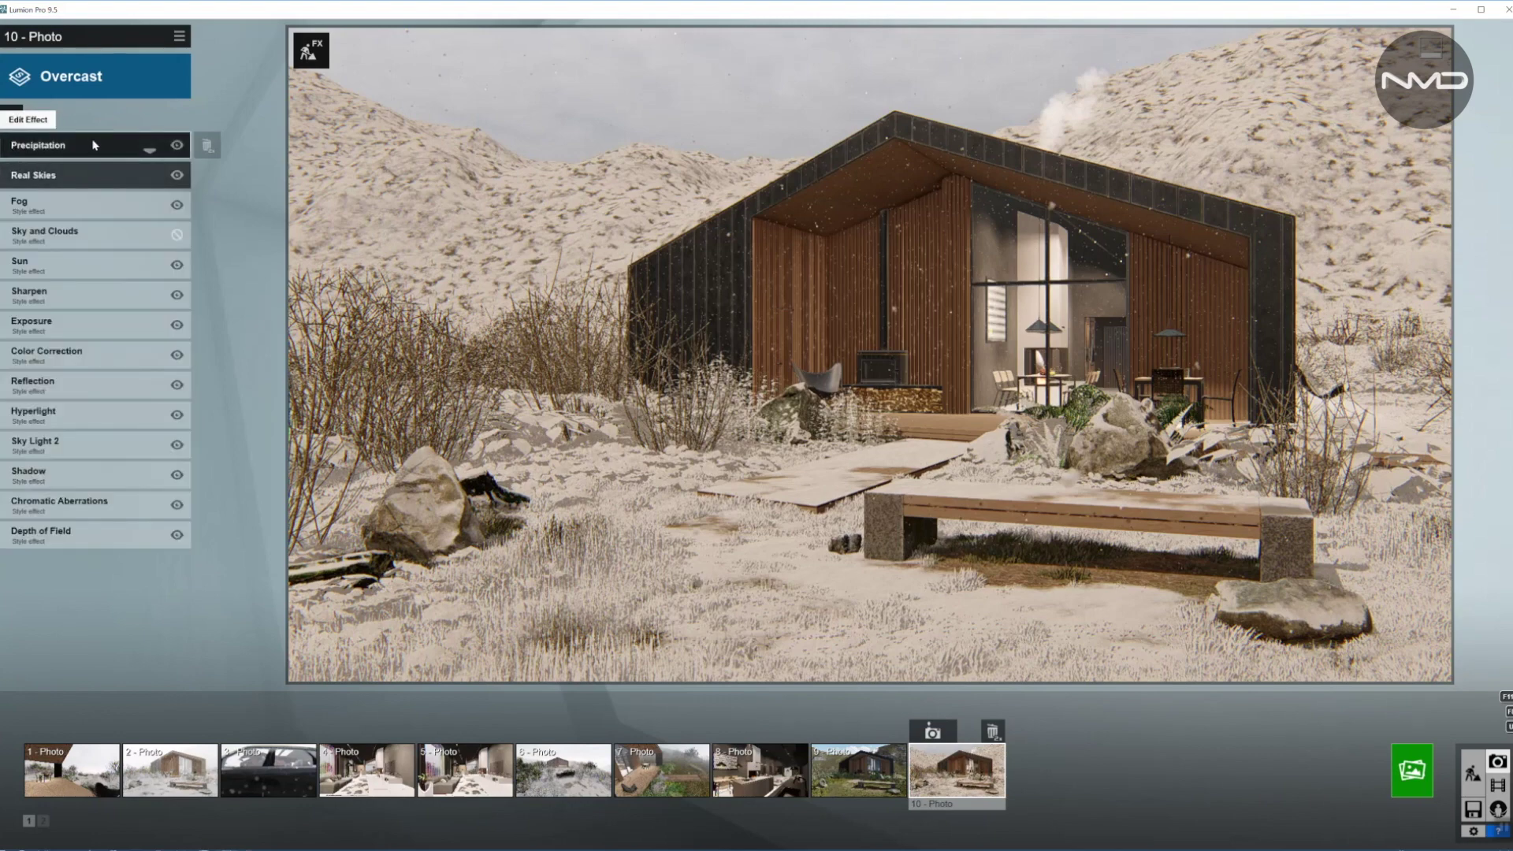
Step: Raise the density and falloff of the Fog style effect slightly
left_click(99, 208)
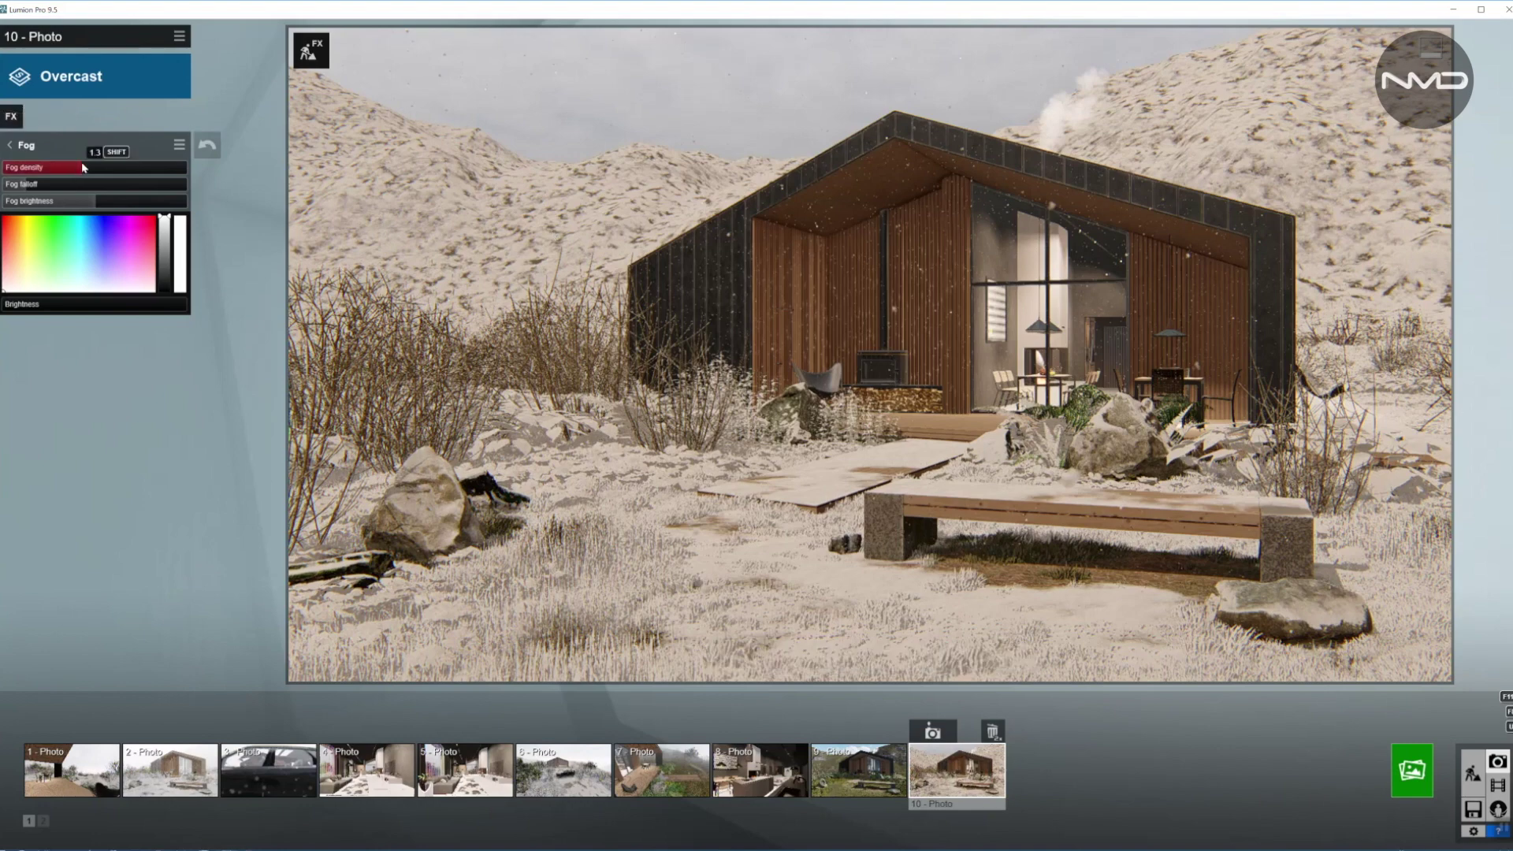
left_click_drag(82, 165, 87, 167)
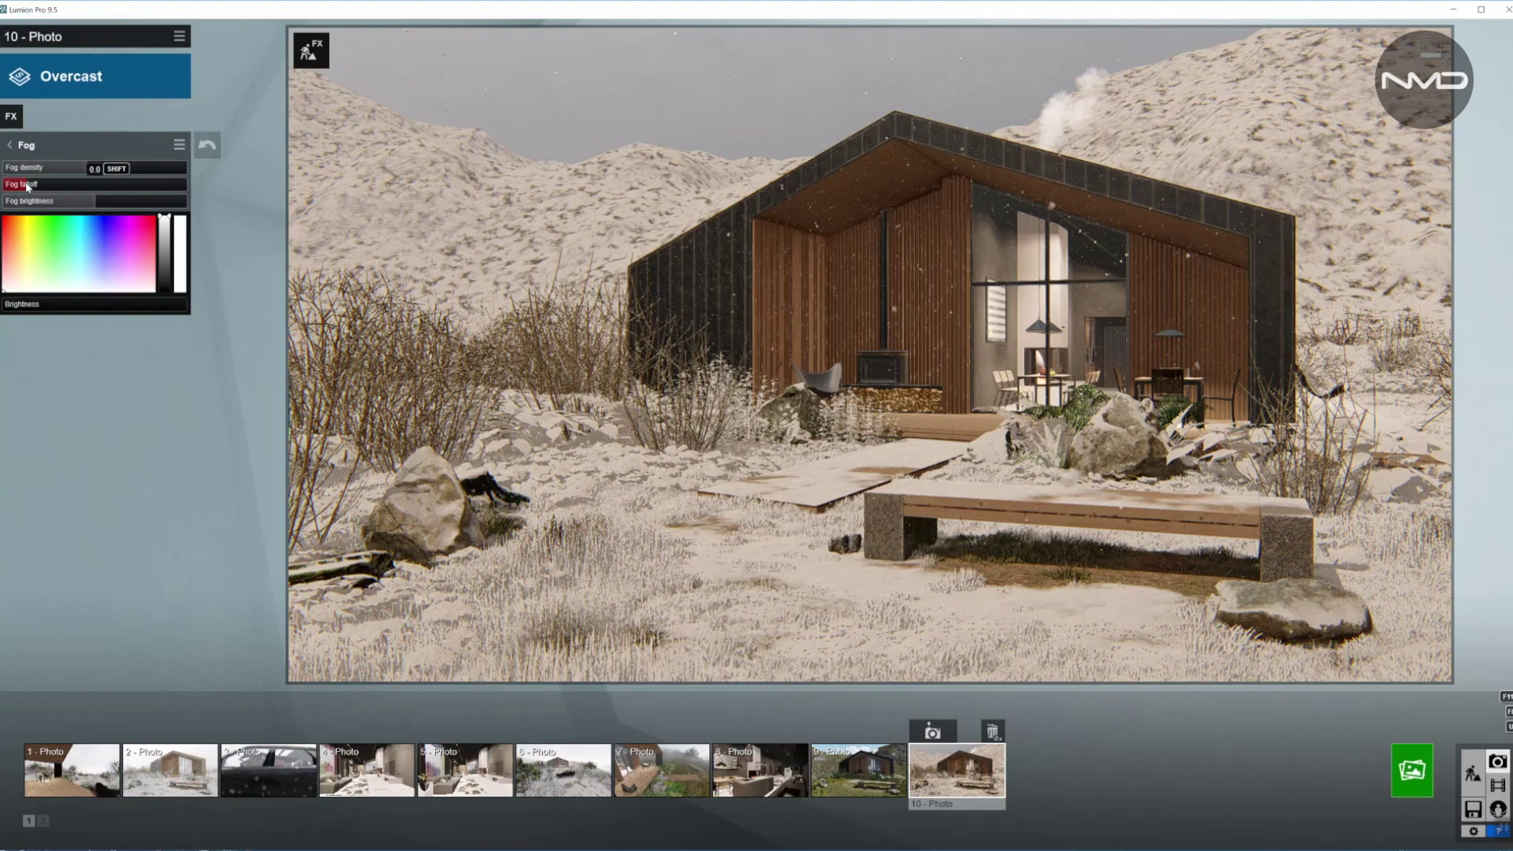
mouse_move(28, 186)
left_mouse_down()
mouse_move(157, 192)
mouse_move(35, 187)
left_mouse_up()
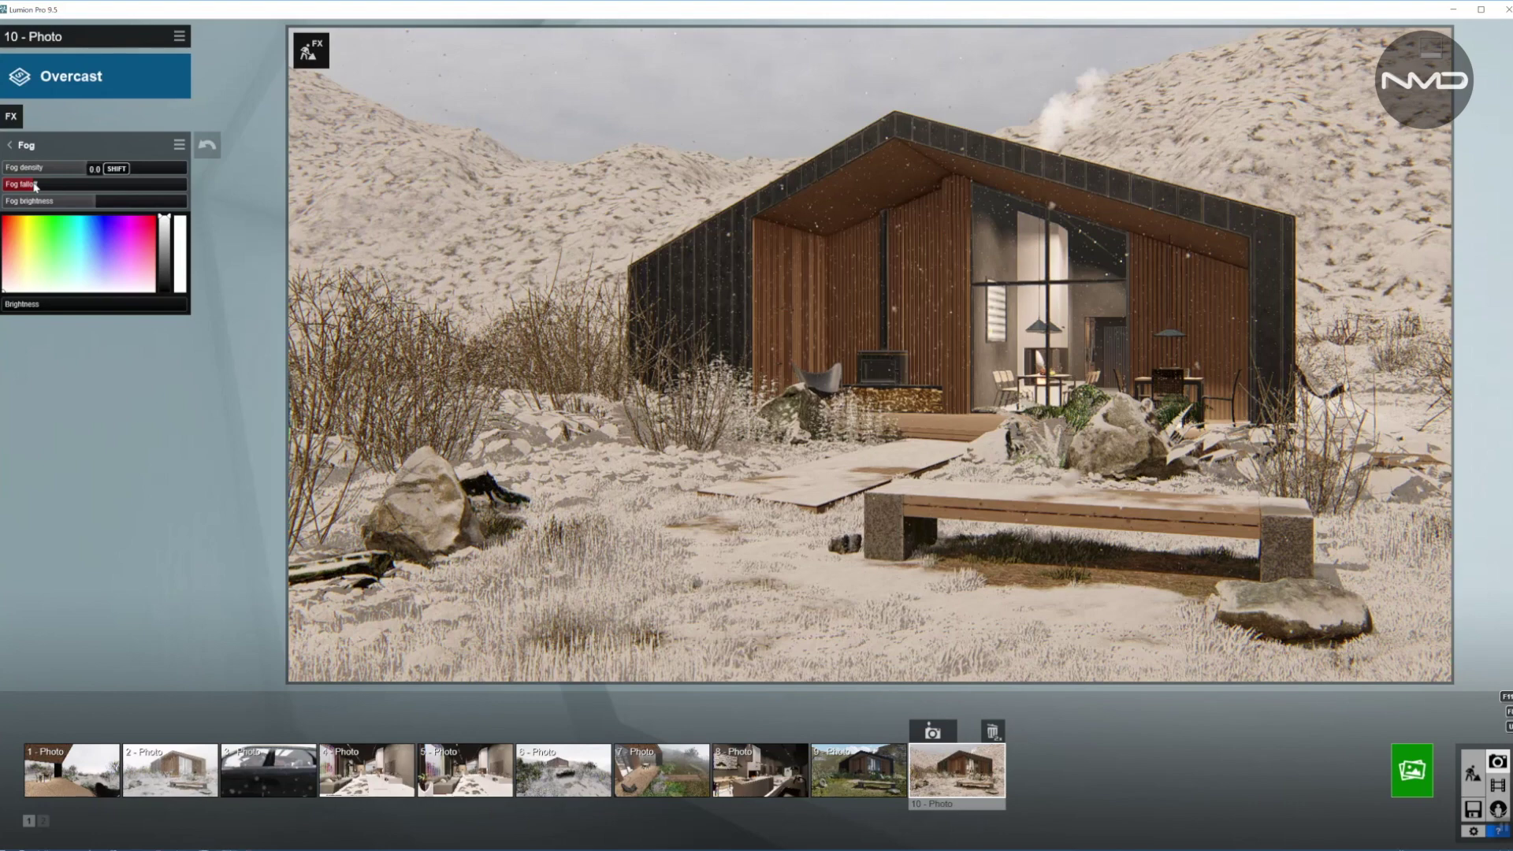
Step: Set the fog brightness to 0.8 and the brightness of the fog colour to about 42.9
left_click_drag(92, 207, 150, 204)
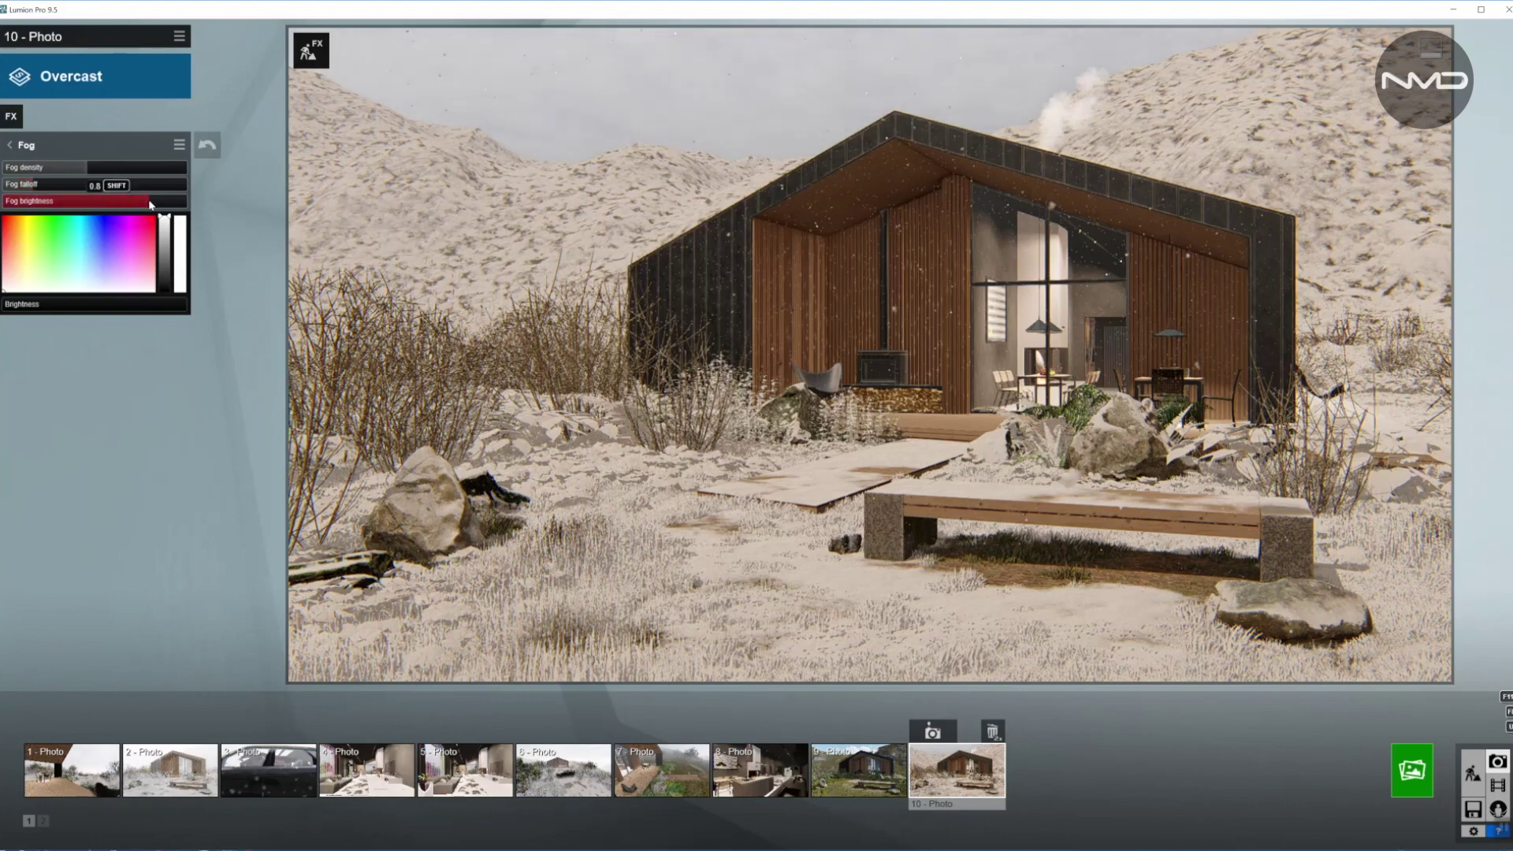
left_click_drag(22, 304, 39, 306)
scroll(44, 306, "up", 2)
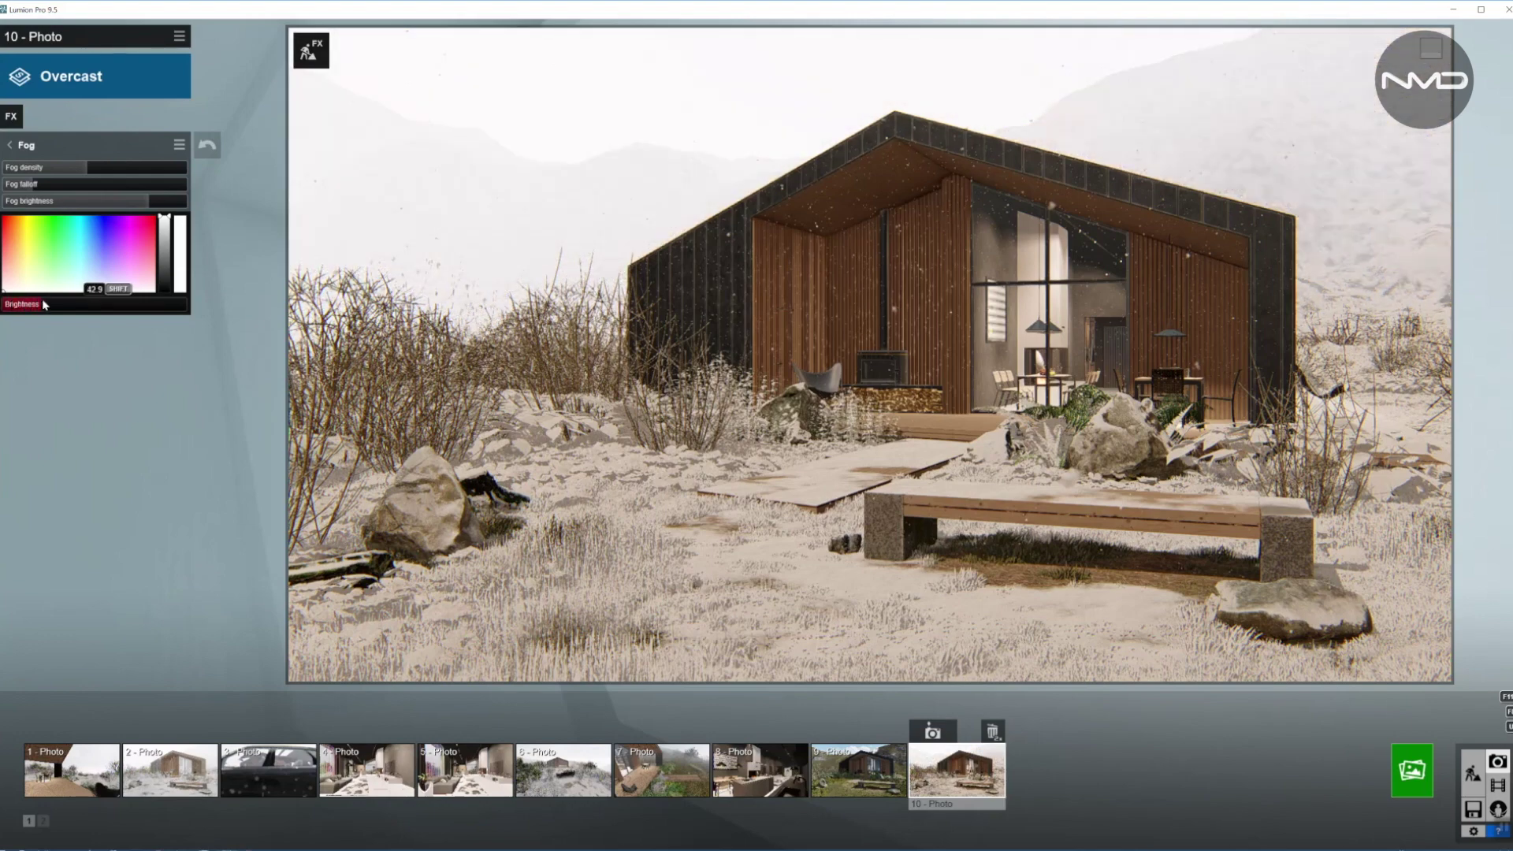
Step: Raise the fog density a little further and set the fog falloff to about a third of its range
mouse_move(82, 163)
left_click_drag(85, 162, 268, 165, "shift")
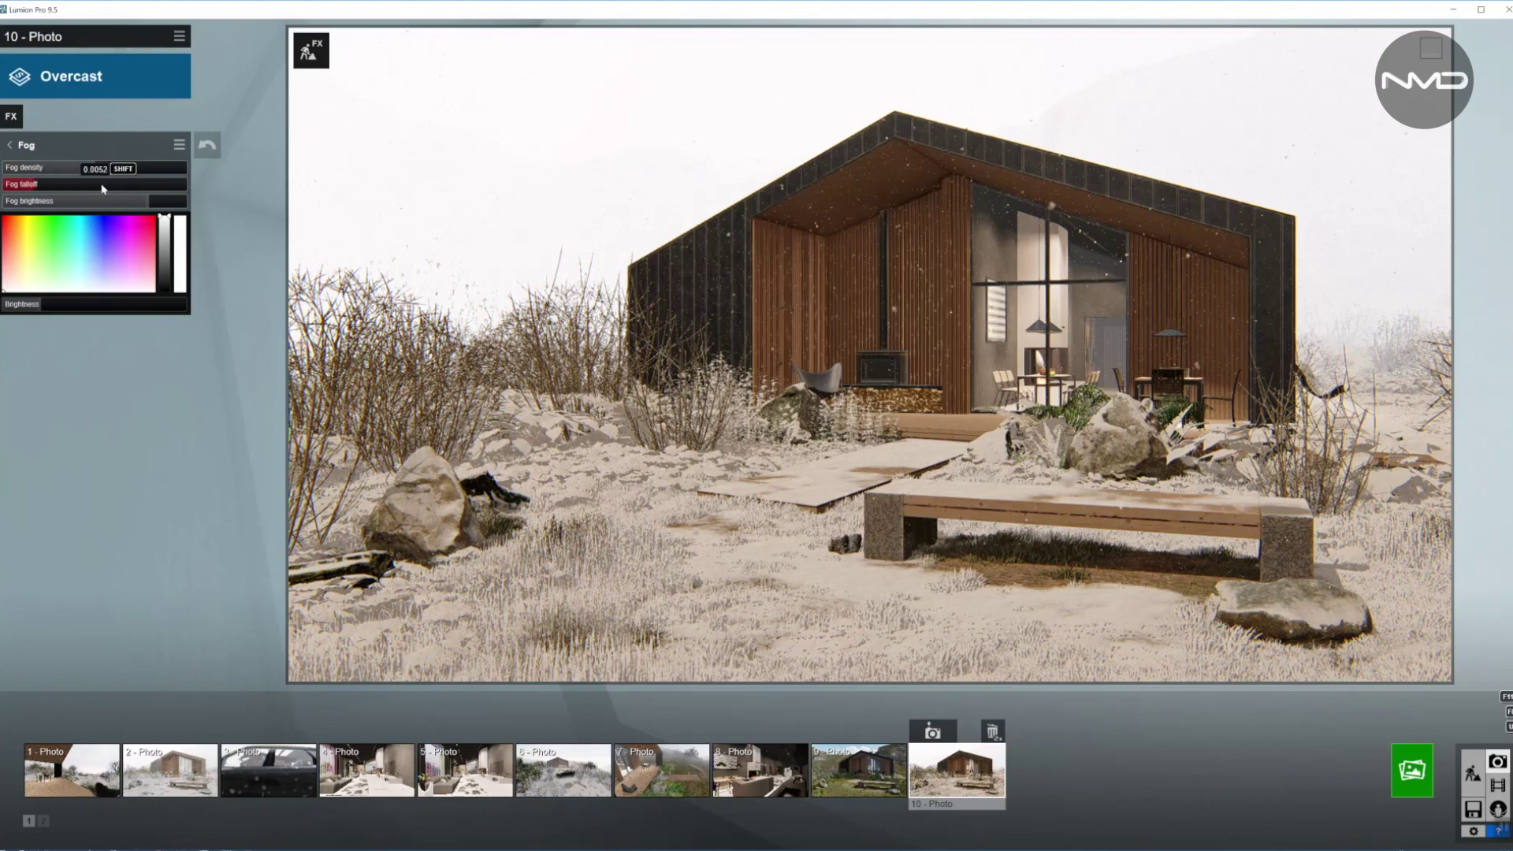
left_click_drag(47, 186, 96, 187)
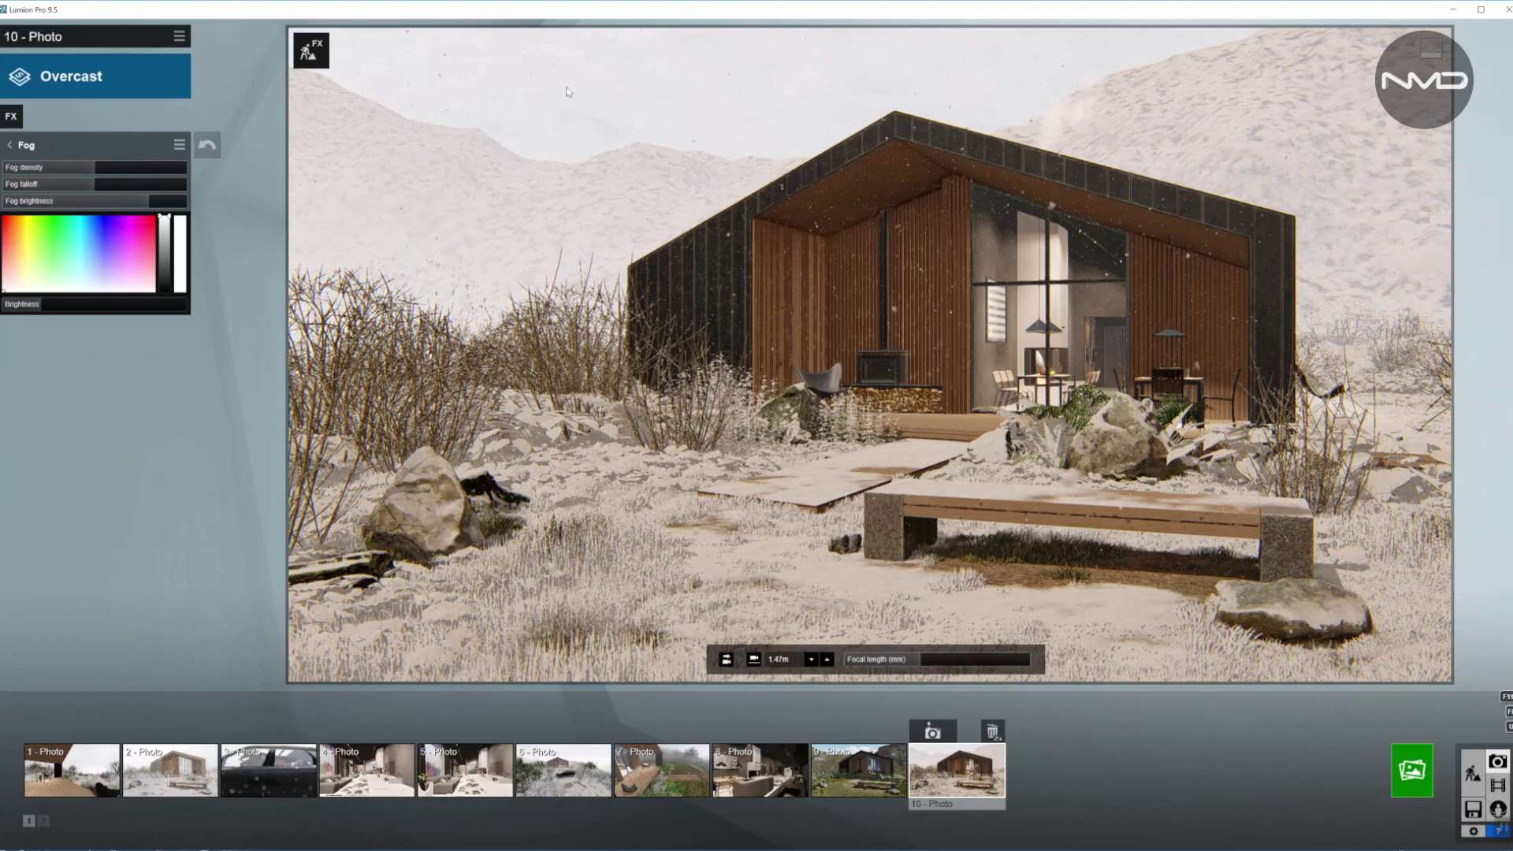
left_click_drag(88, 188, 62, 187)
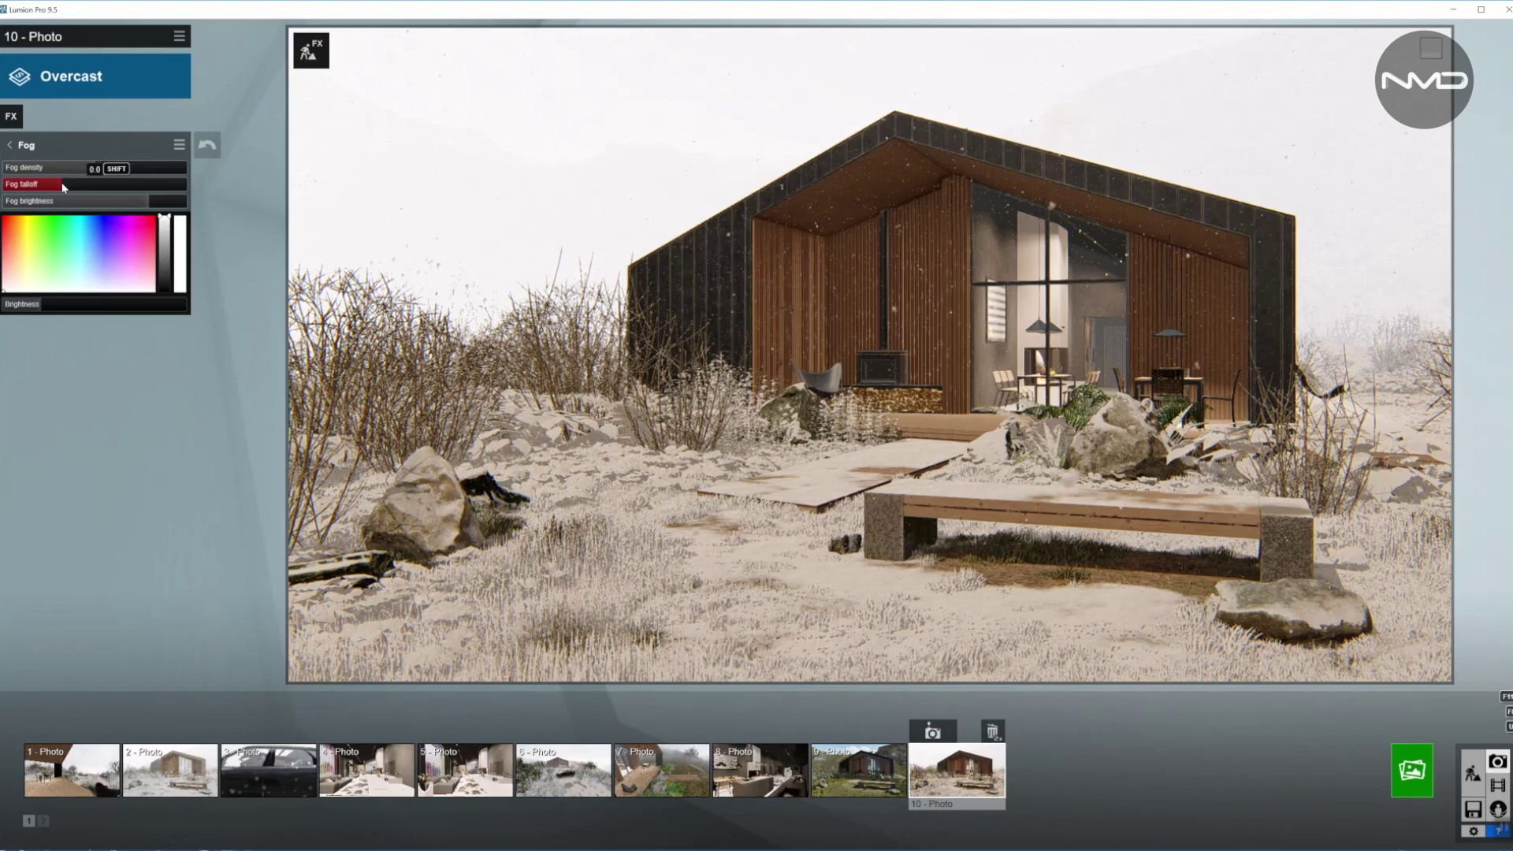
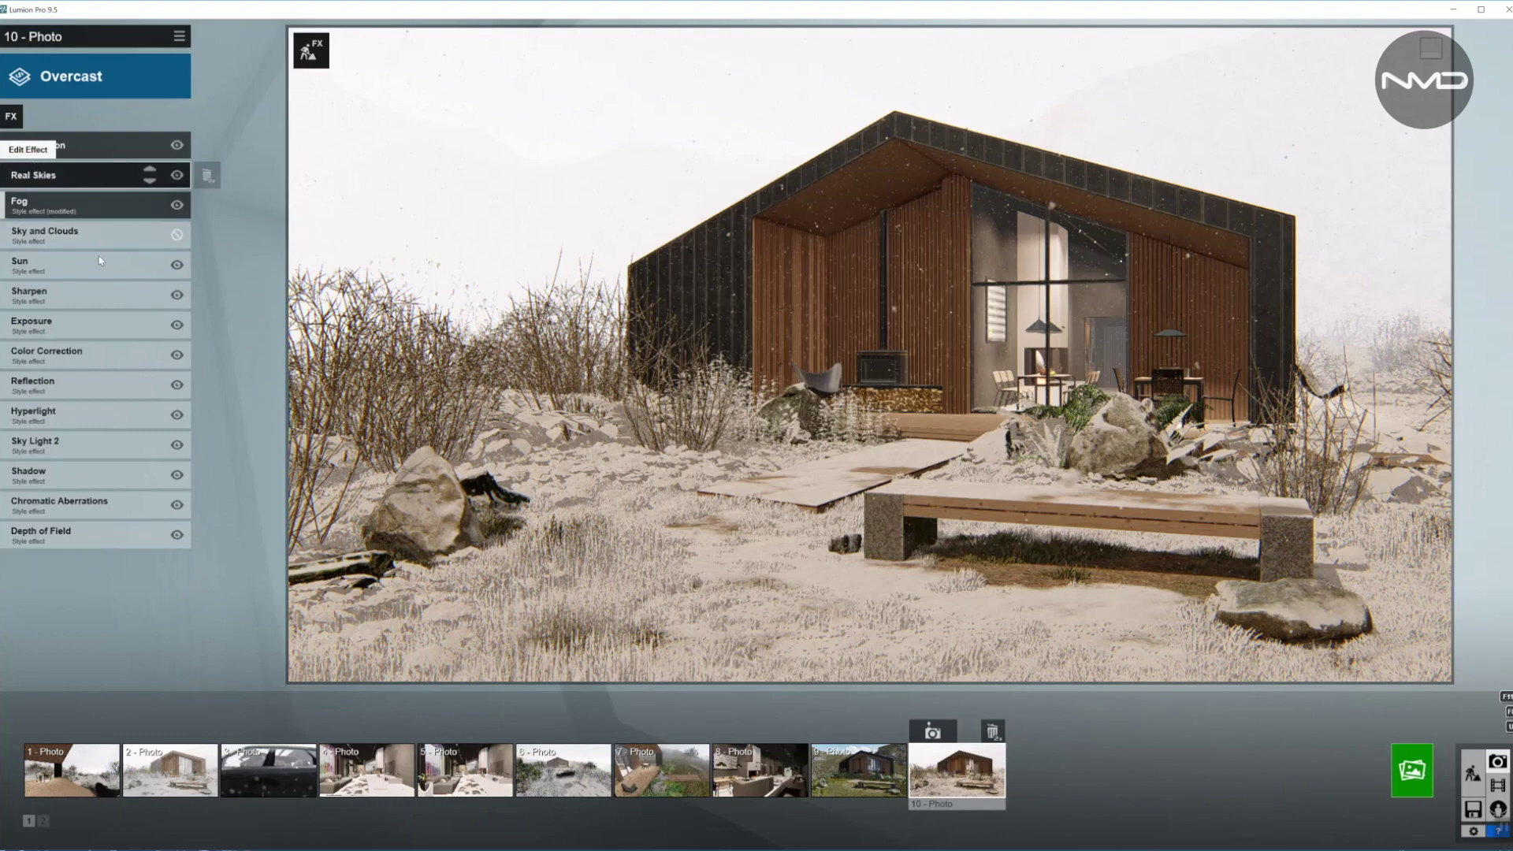
Step: Turn off the Sun style effect and set the Sharpen effect's intensity to a low value near the start of its range
left_click(176, 265)
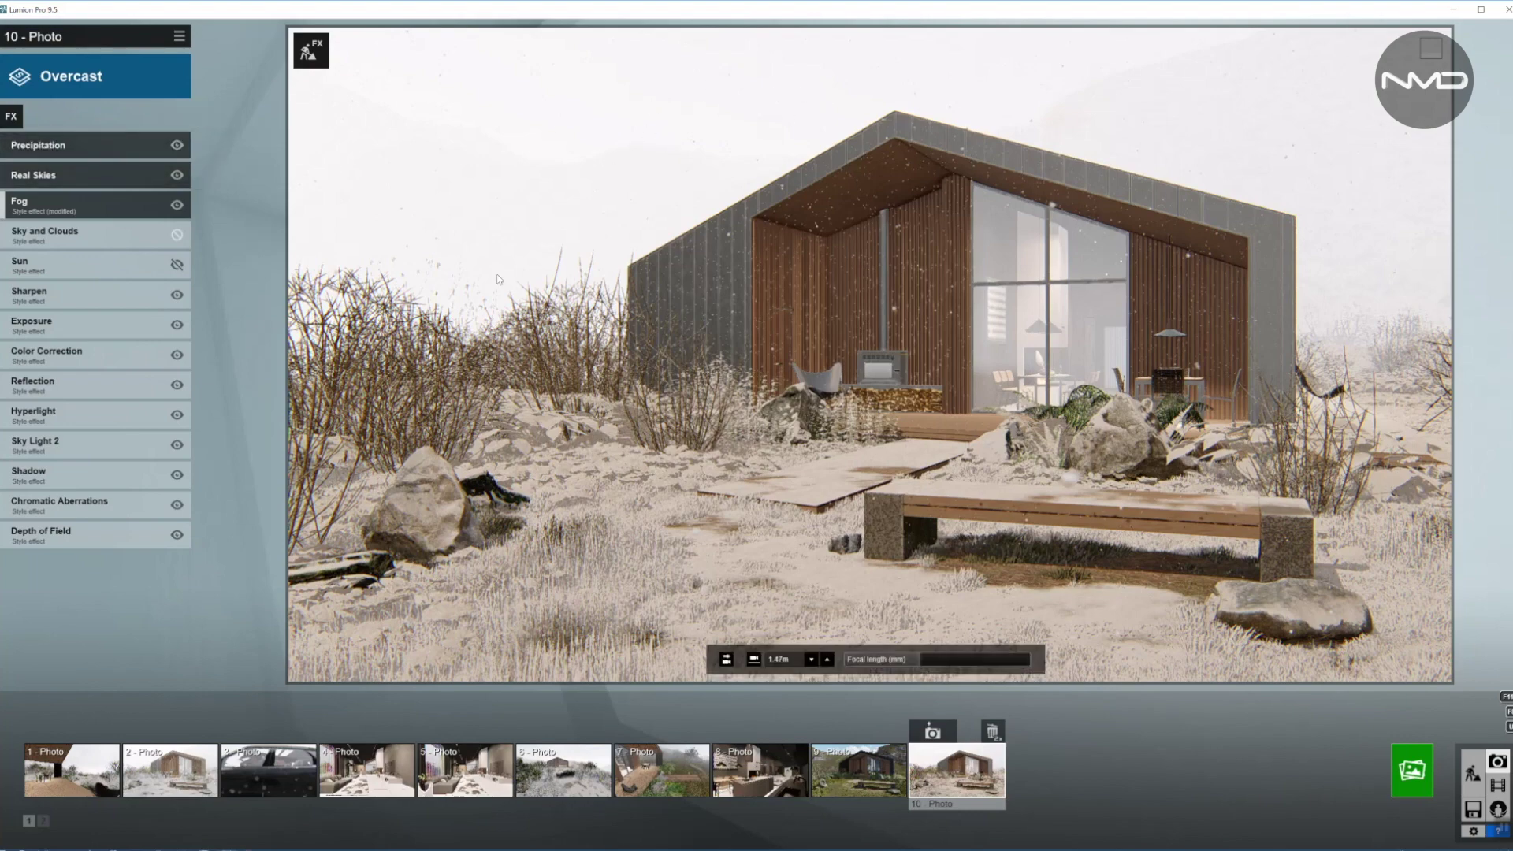
left_click(105, 301)
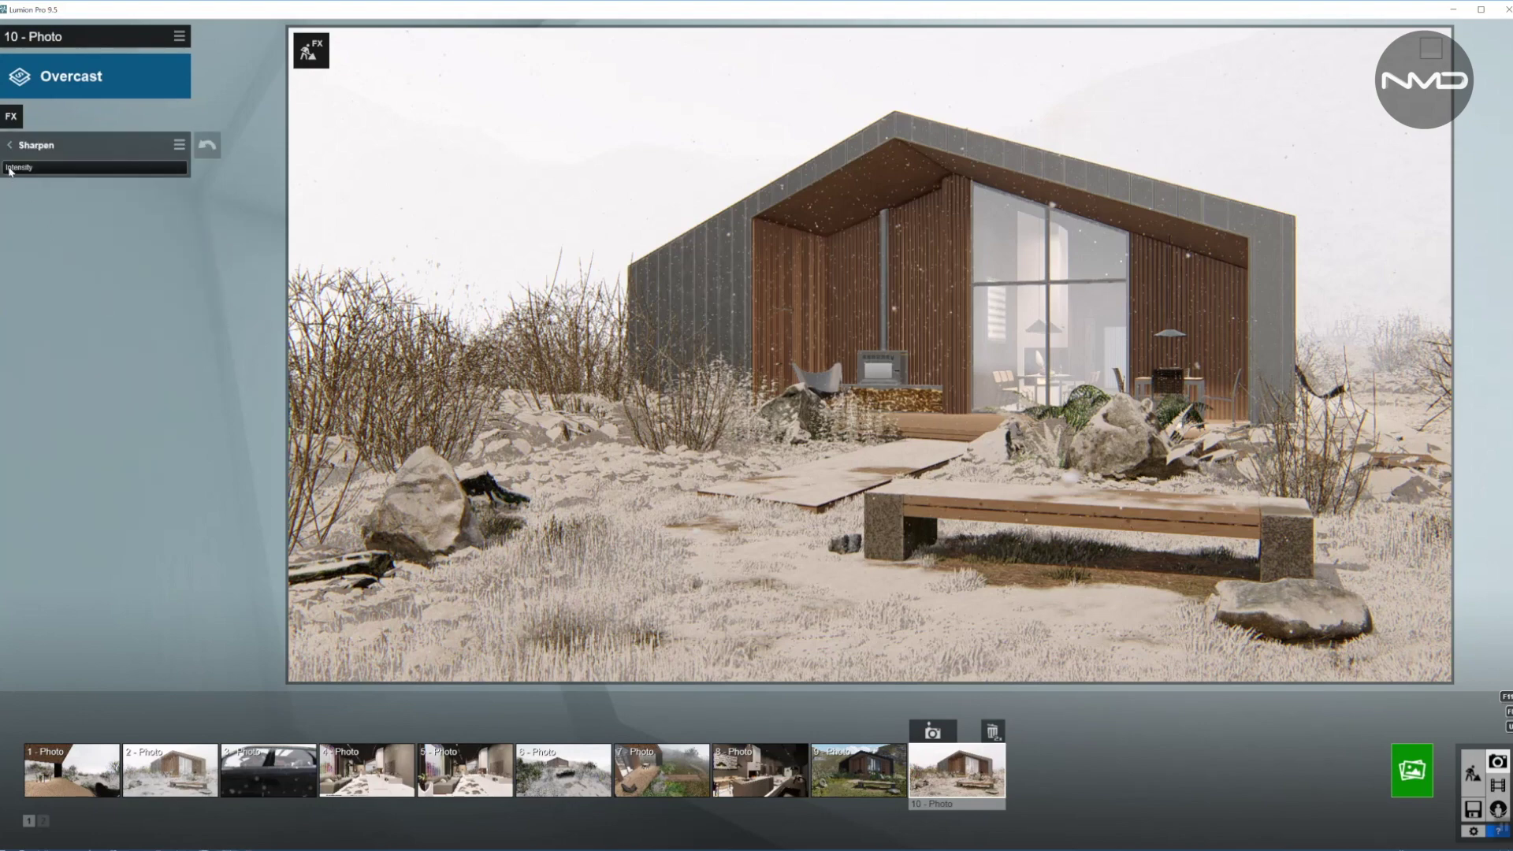
left_click_drag(13, 170, 16, 171)
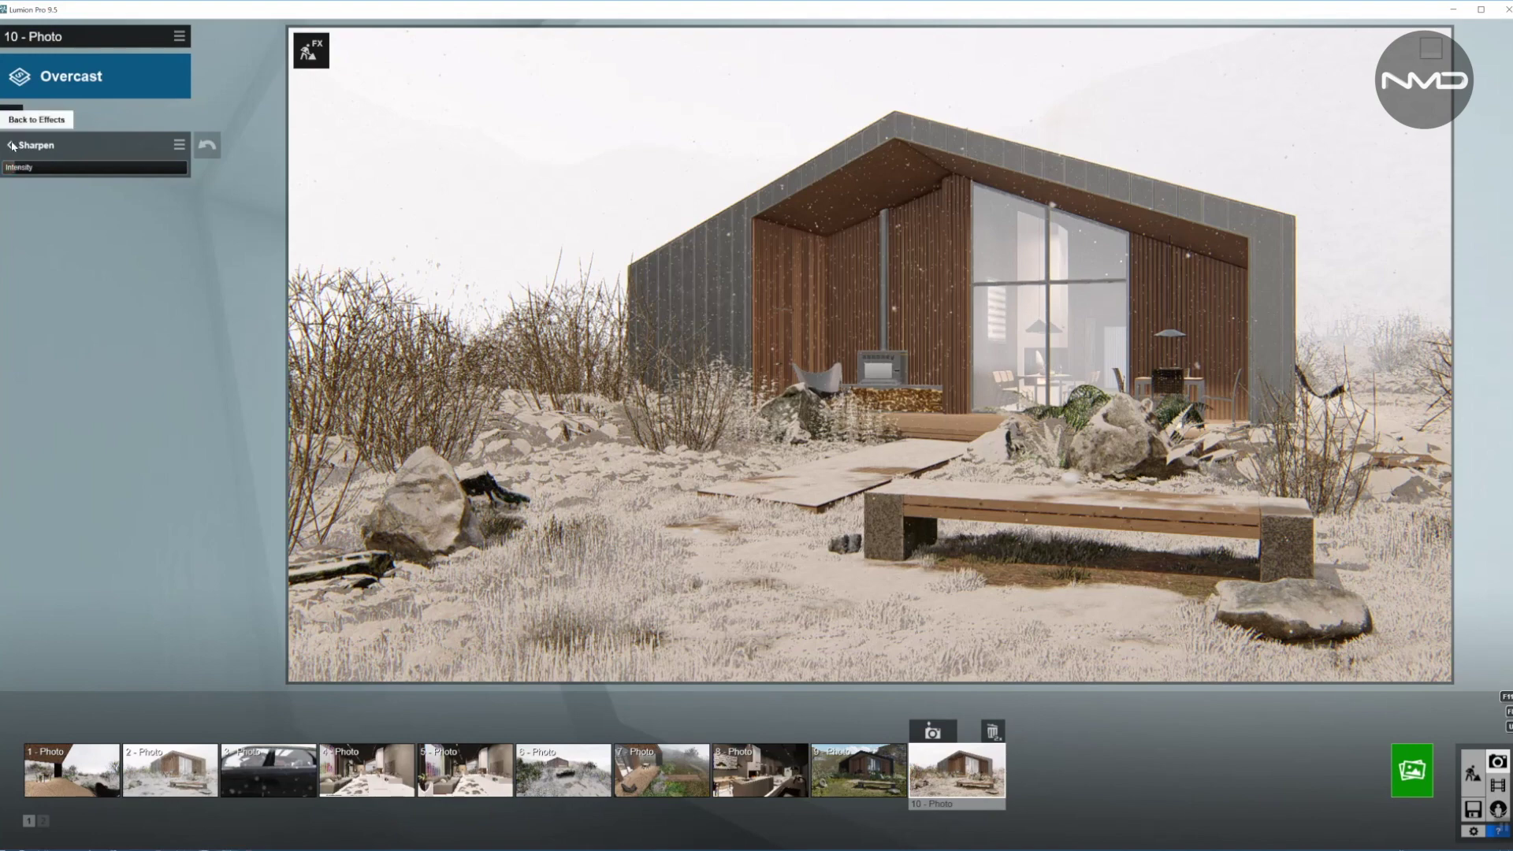
left_click(11, 146)
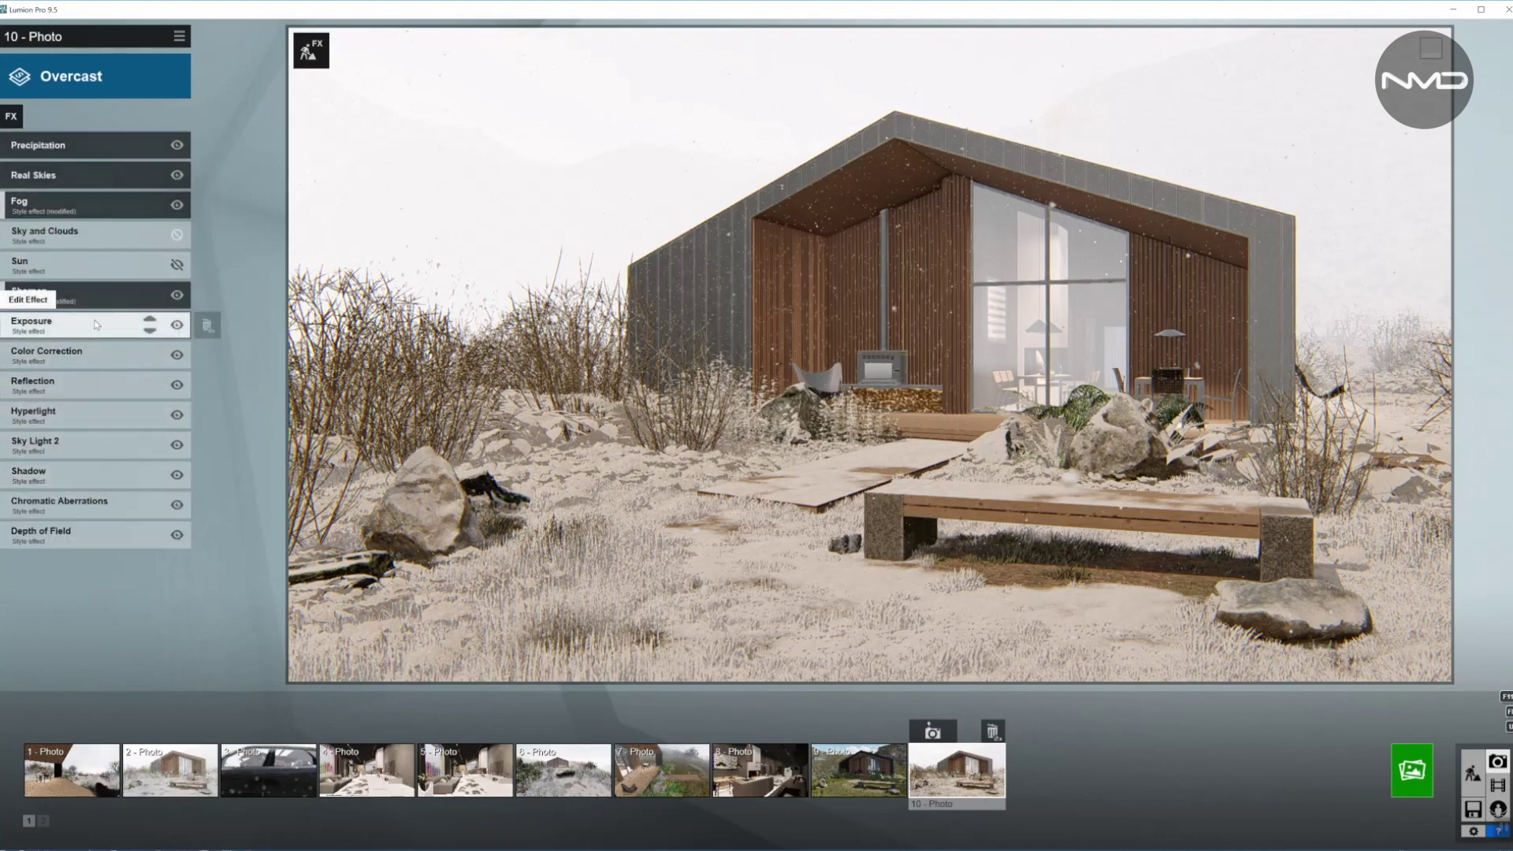
Step: Lower the contrast of the Color Correction style effect slightly, to just under the middle of its range
left_click(100, 359)
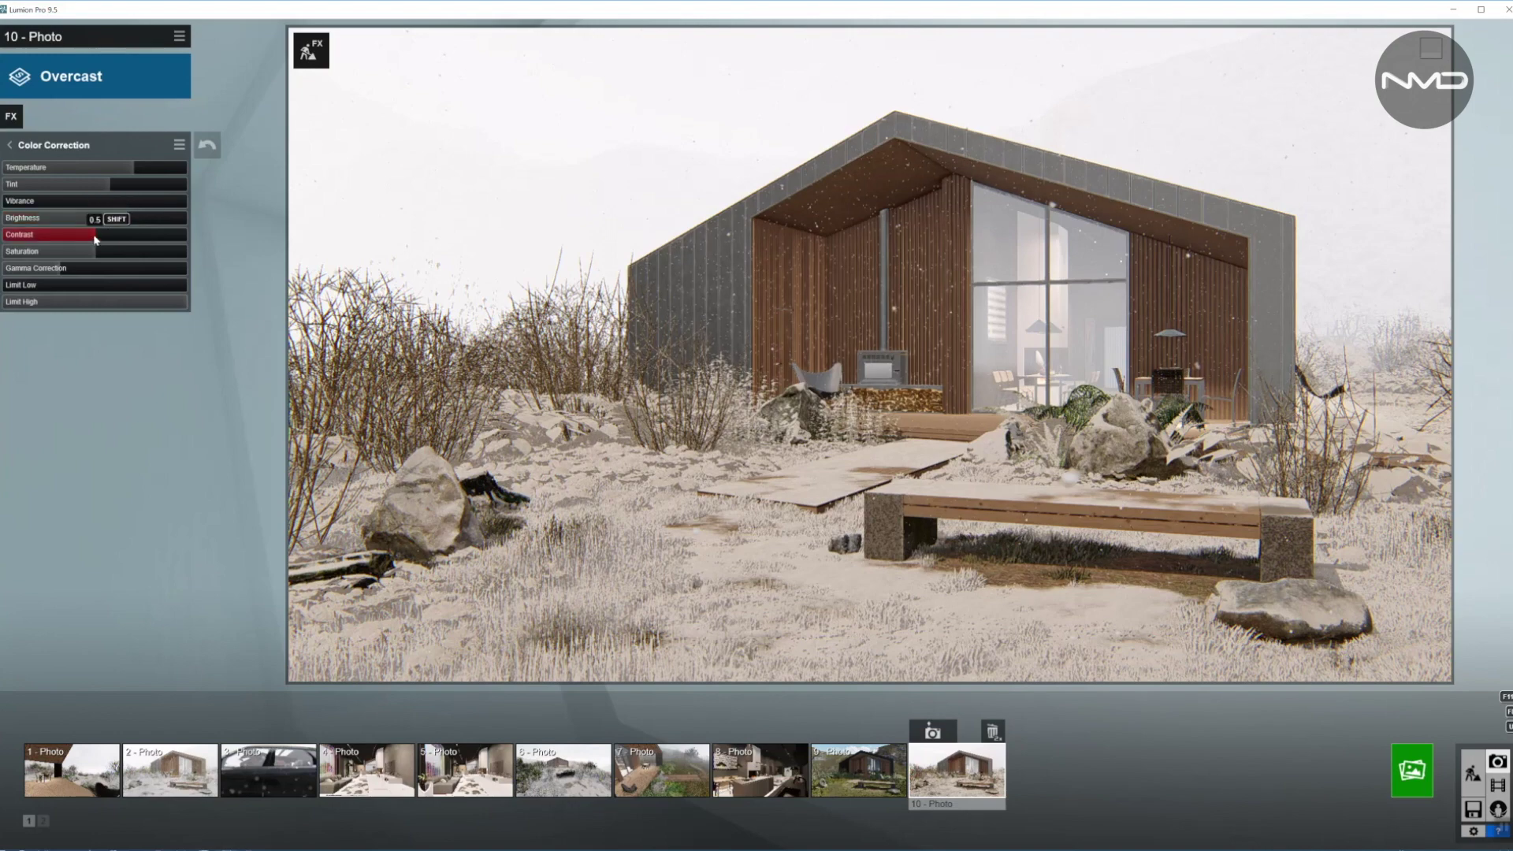
left_click_drag(93, 239, 89, 240)
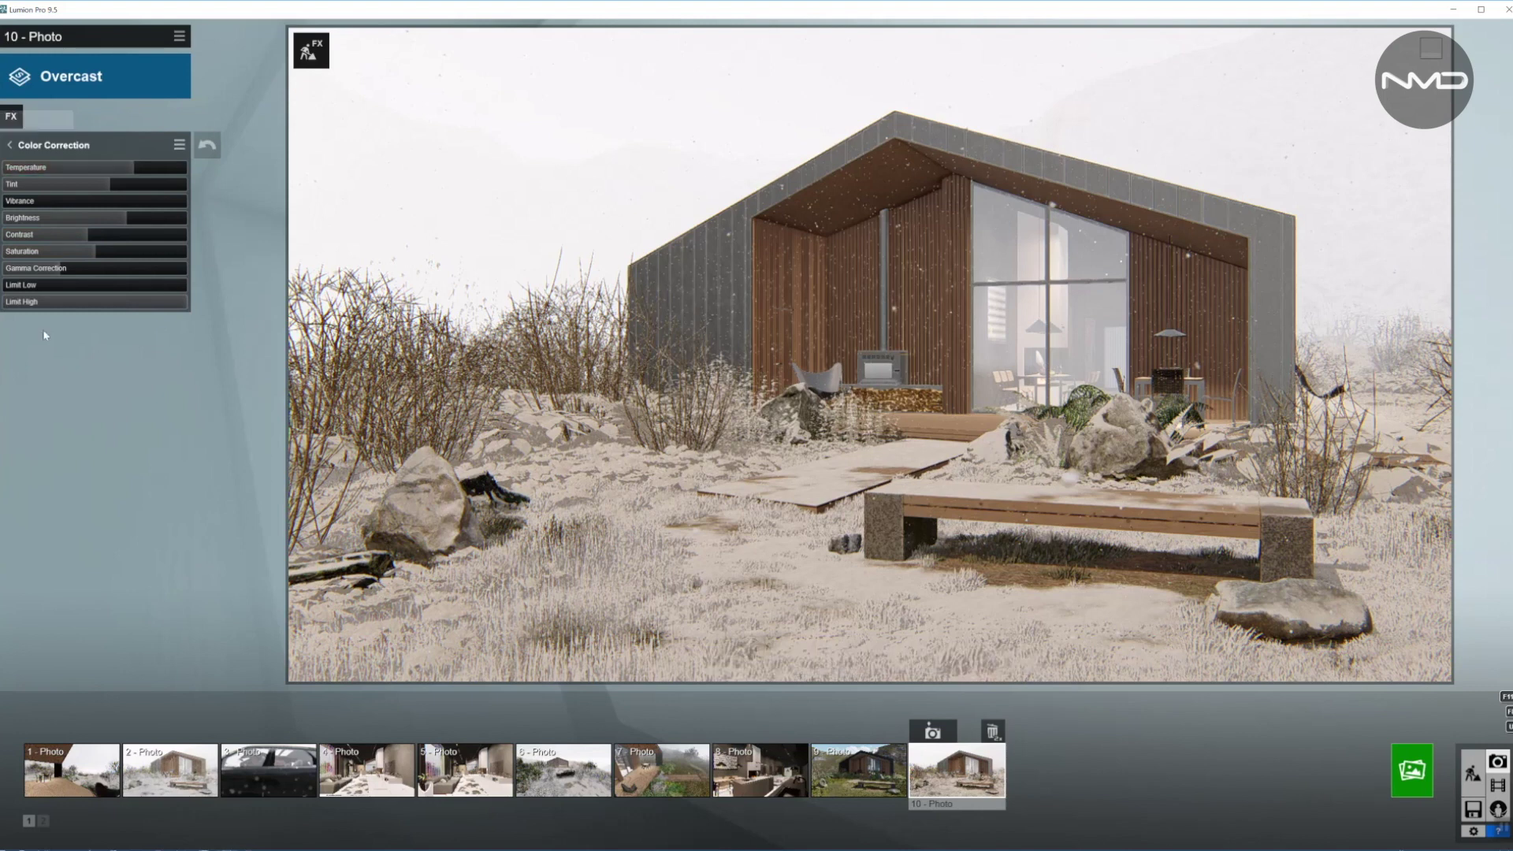
left_click(56, 143)
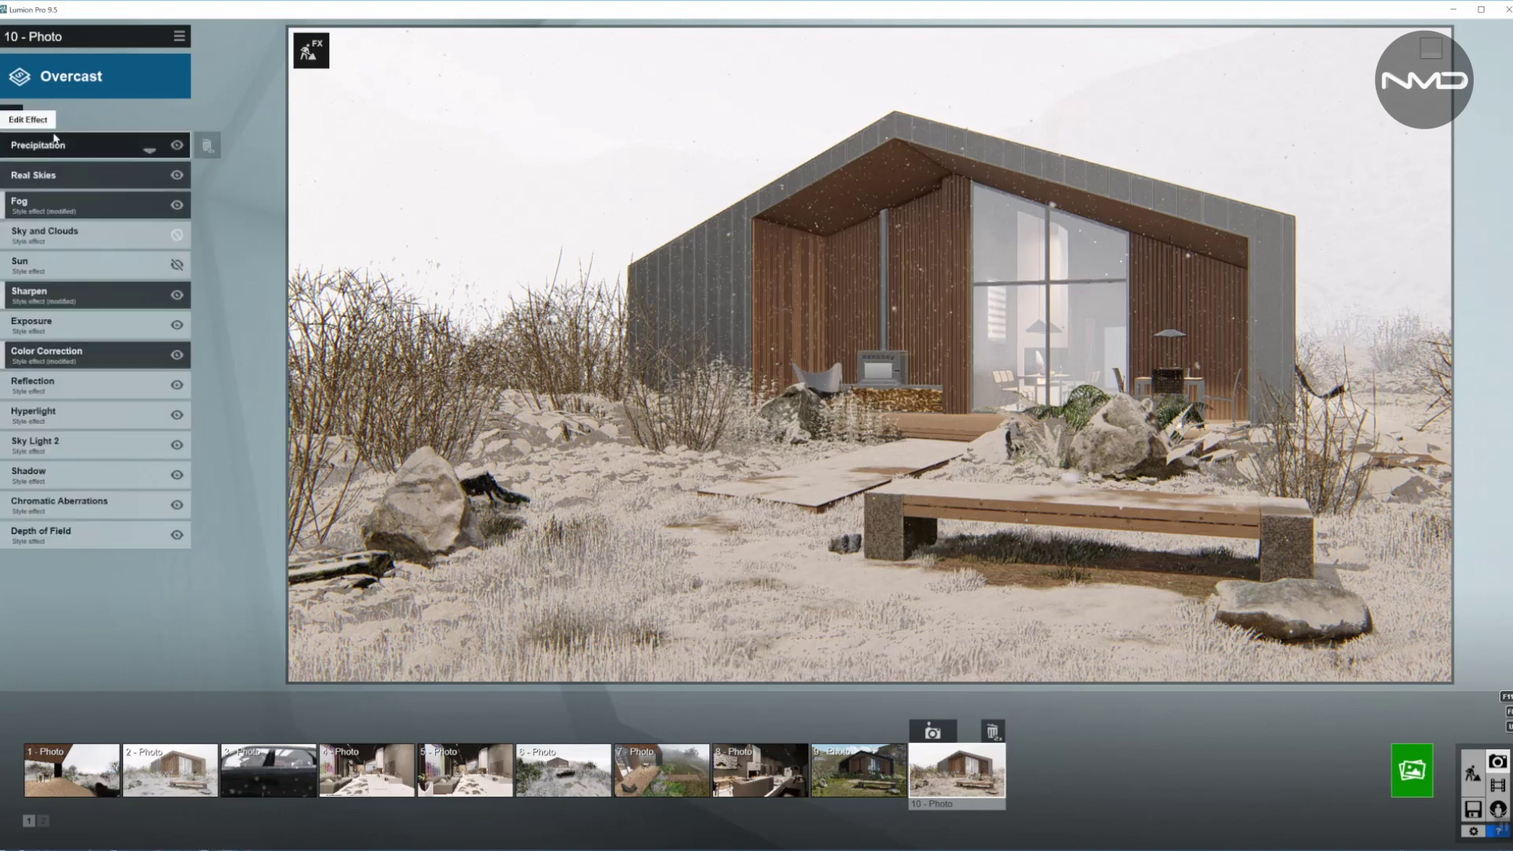
Step: Add a reflection plane on the bungalow's large front glazing in the Reflection style effect
left_click(107, 384)
left_click(33, 183)
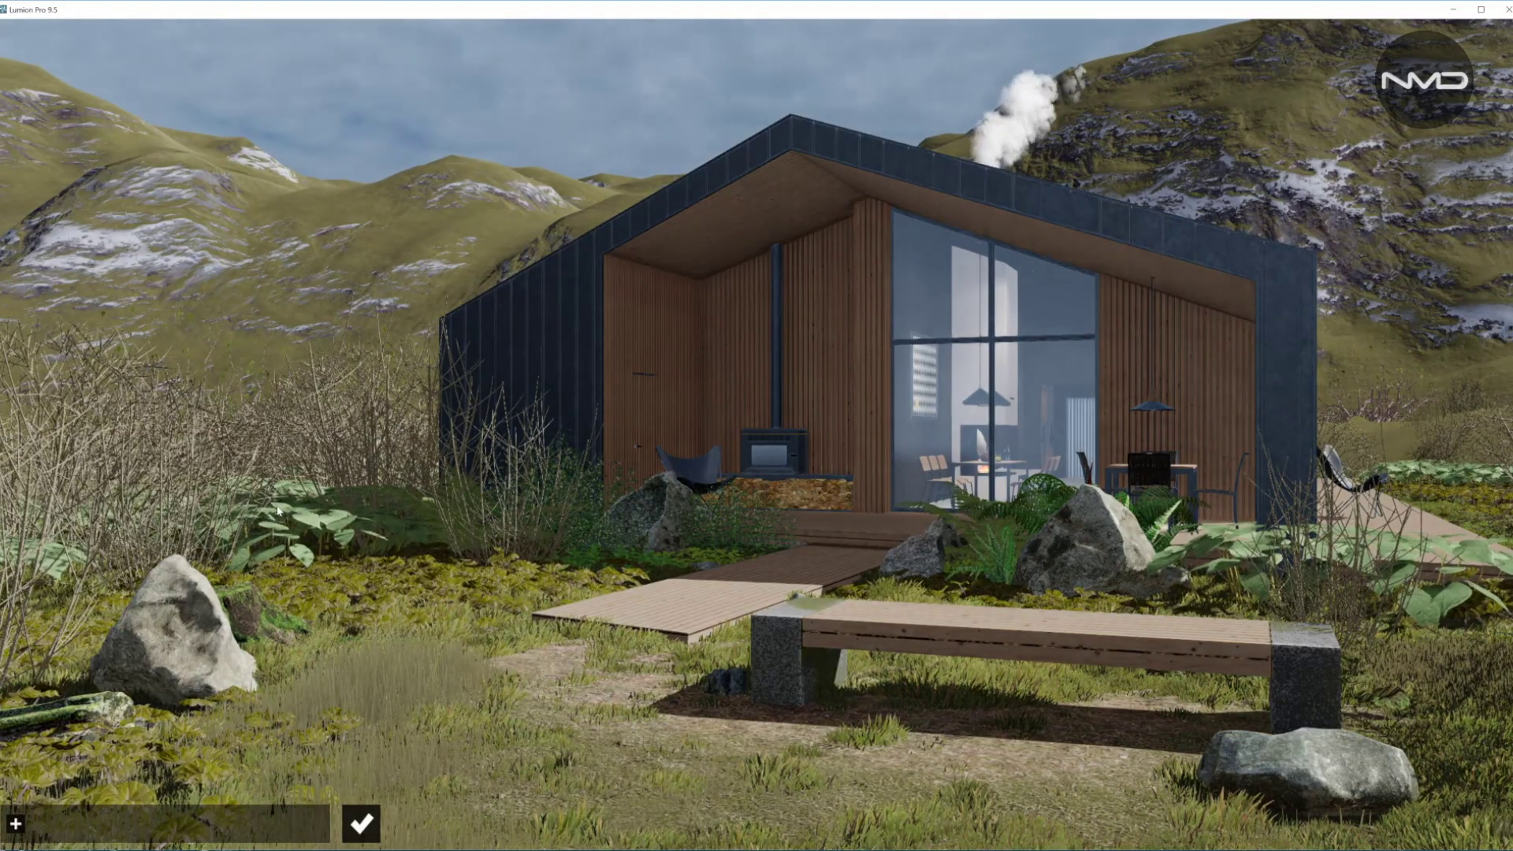
left_click(15, 824)
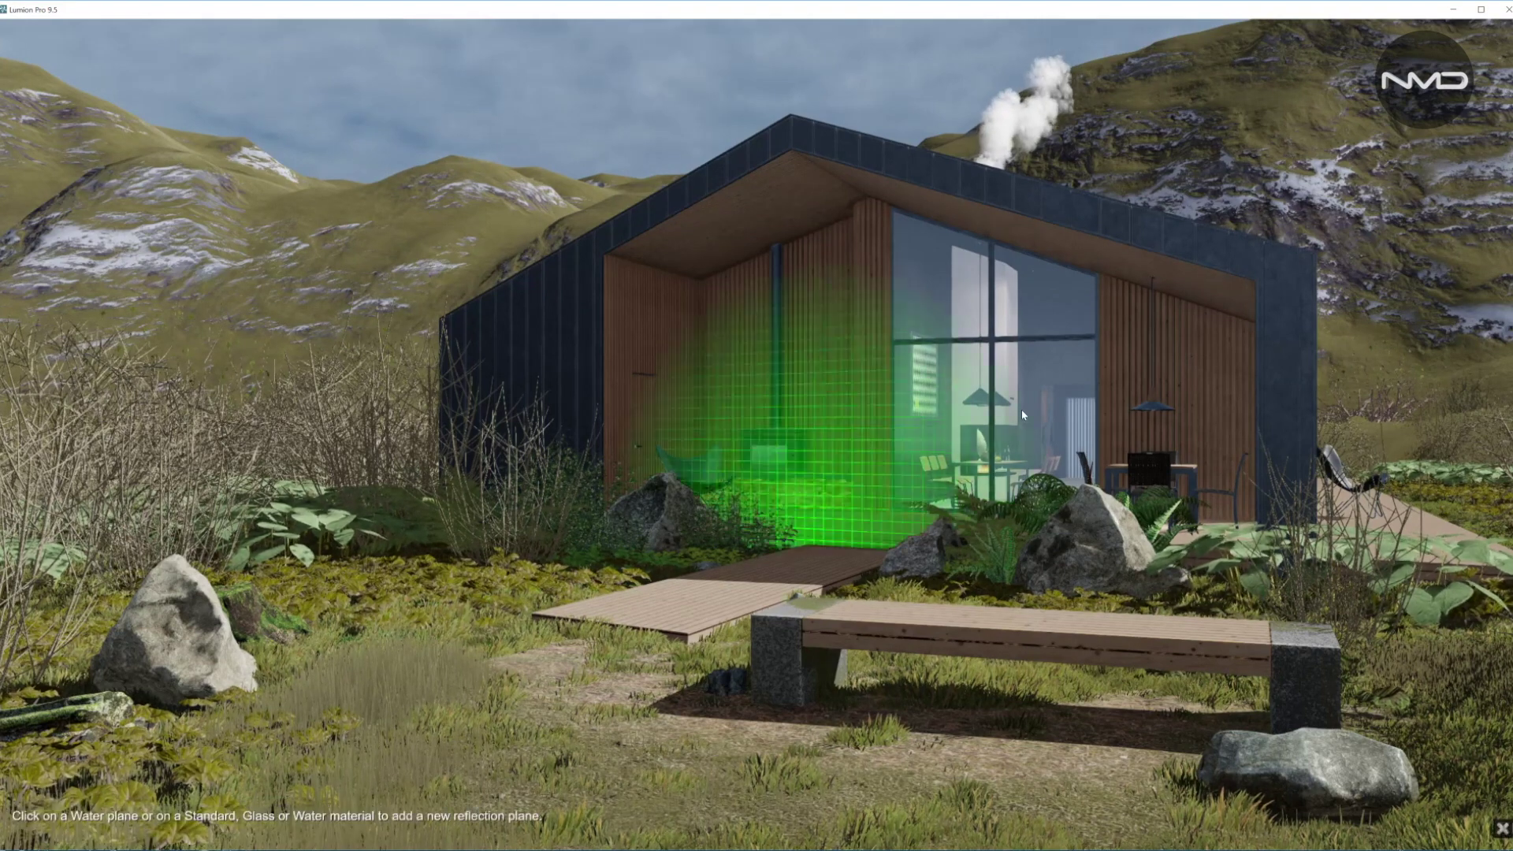
left_click(957, 396)
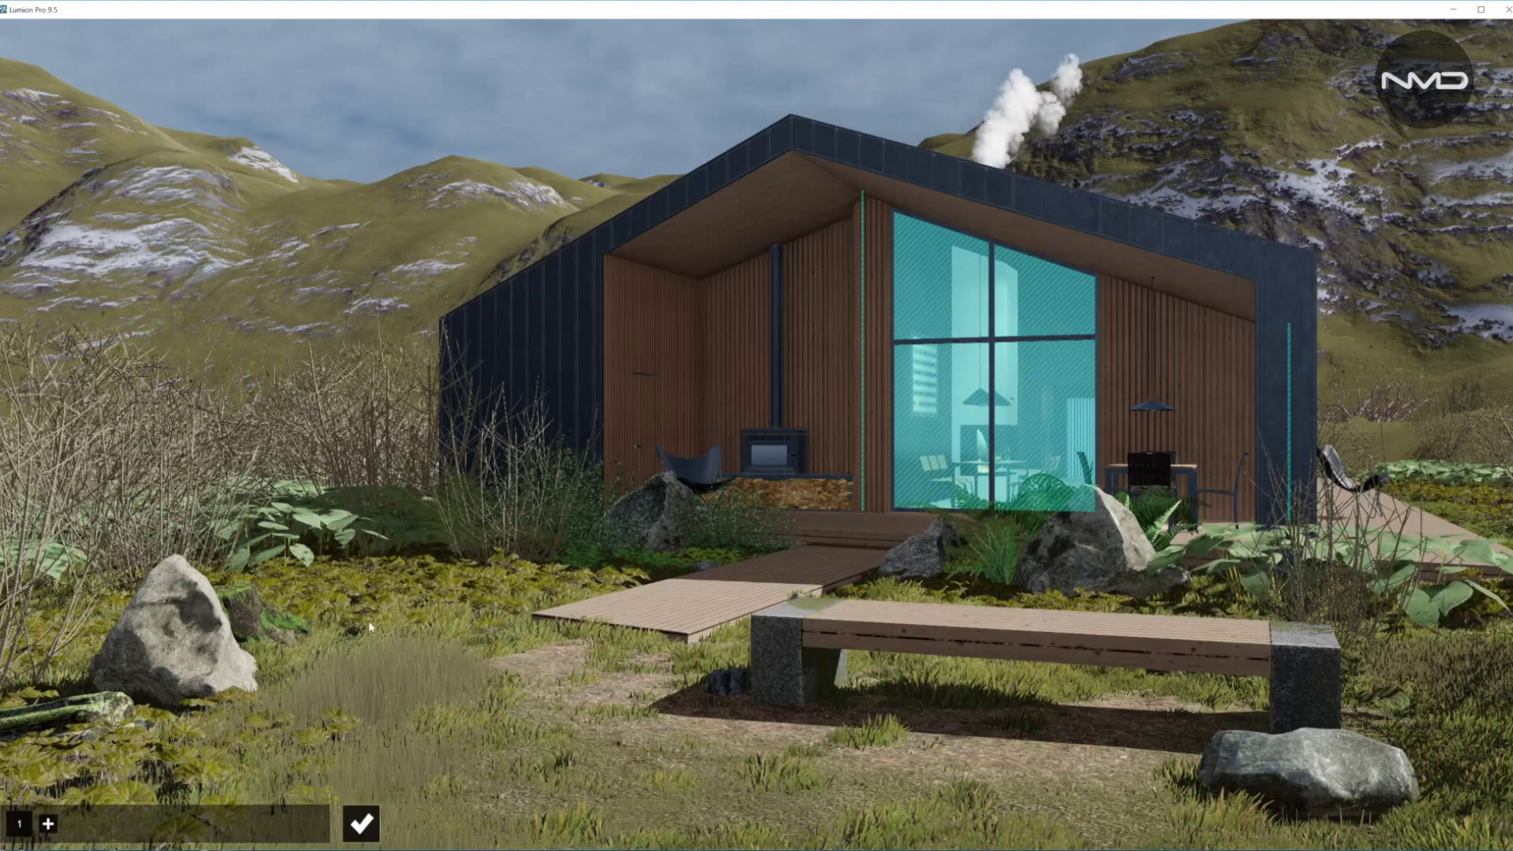
left_click(361, 824)
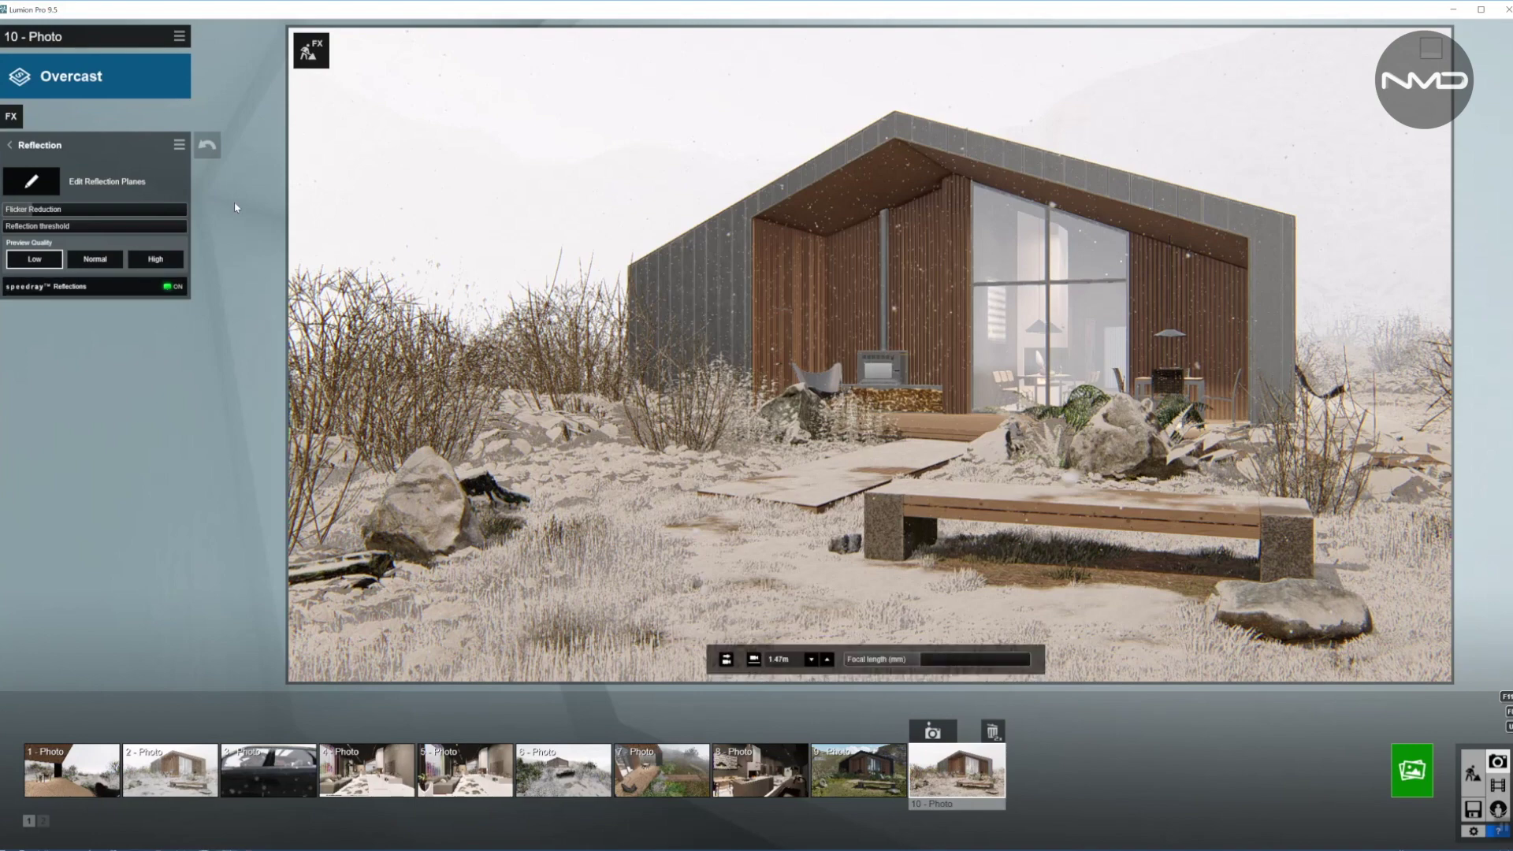
left_click(11, 146)
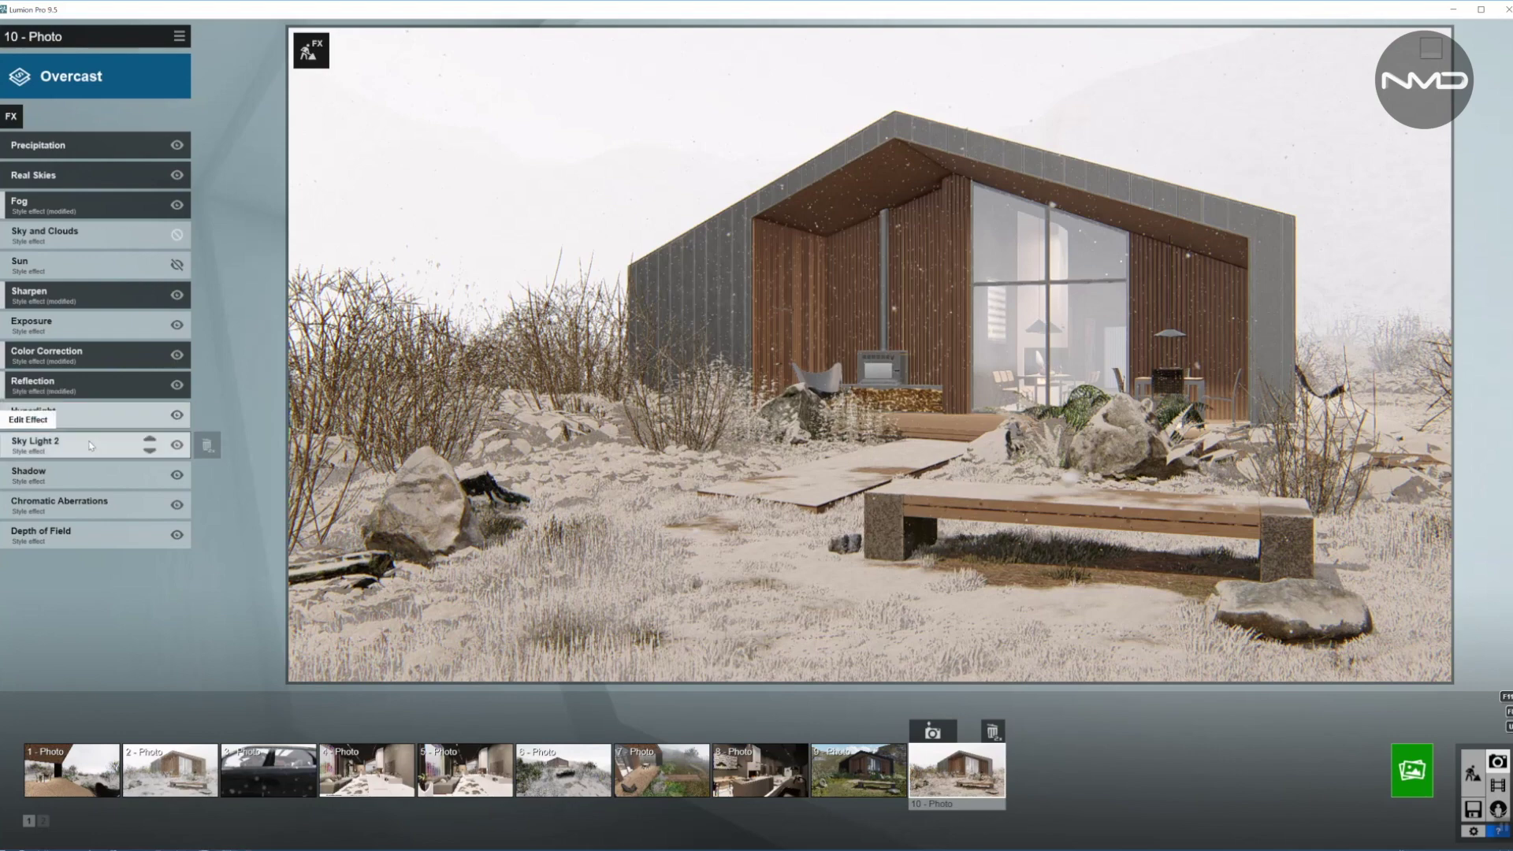
Step: Check the amount setting of the Hyperlight style effect
left_click(91, 416)
left_click(97, 167)
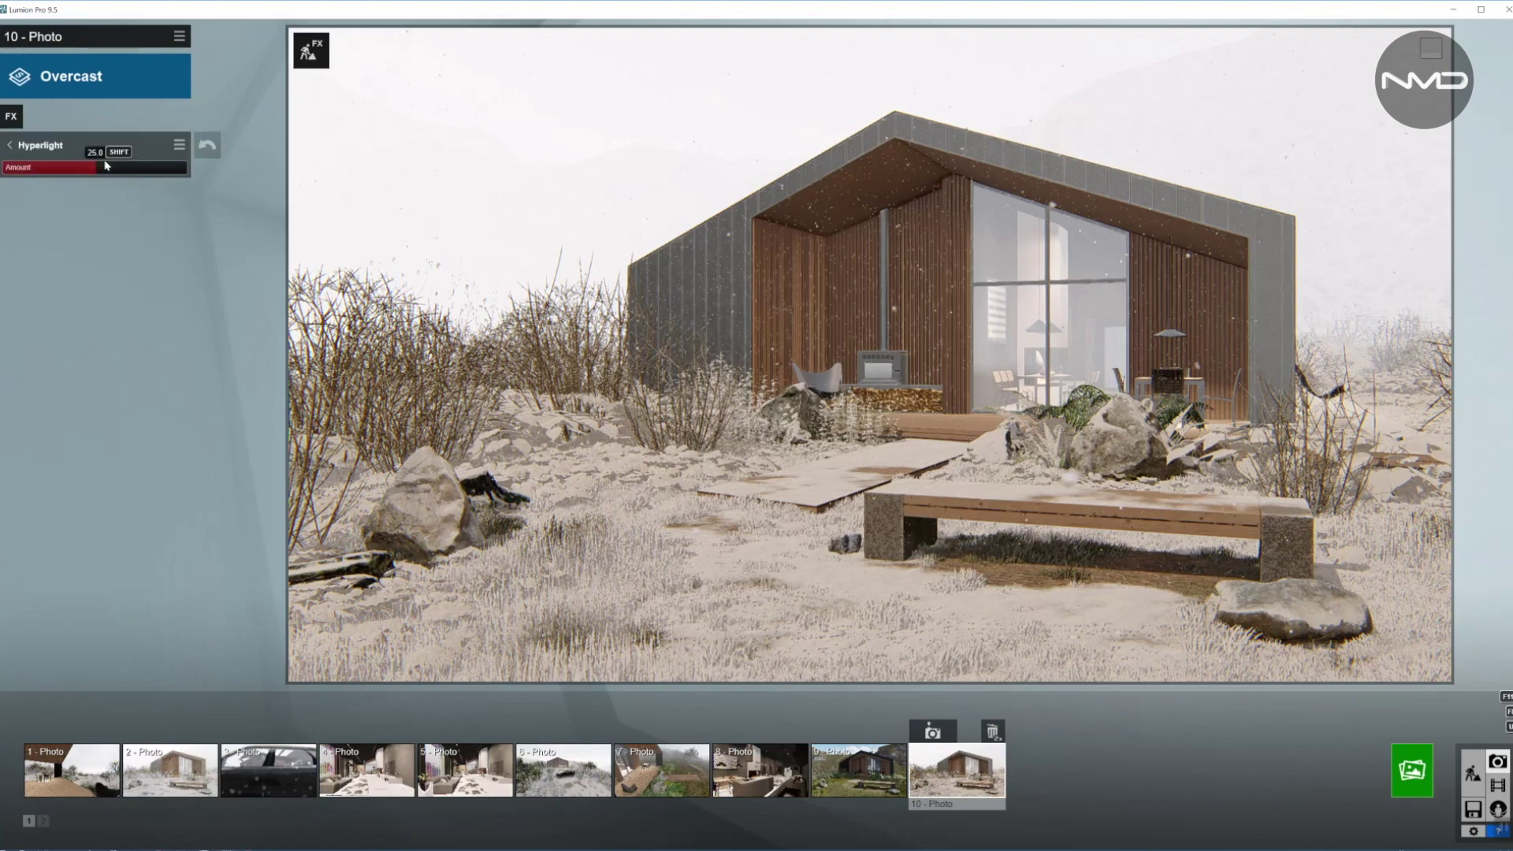
left_click(10, 145)
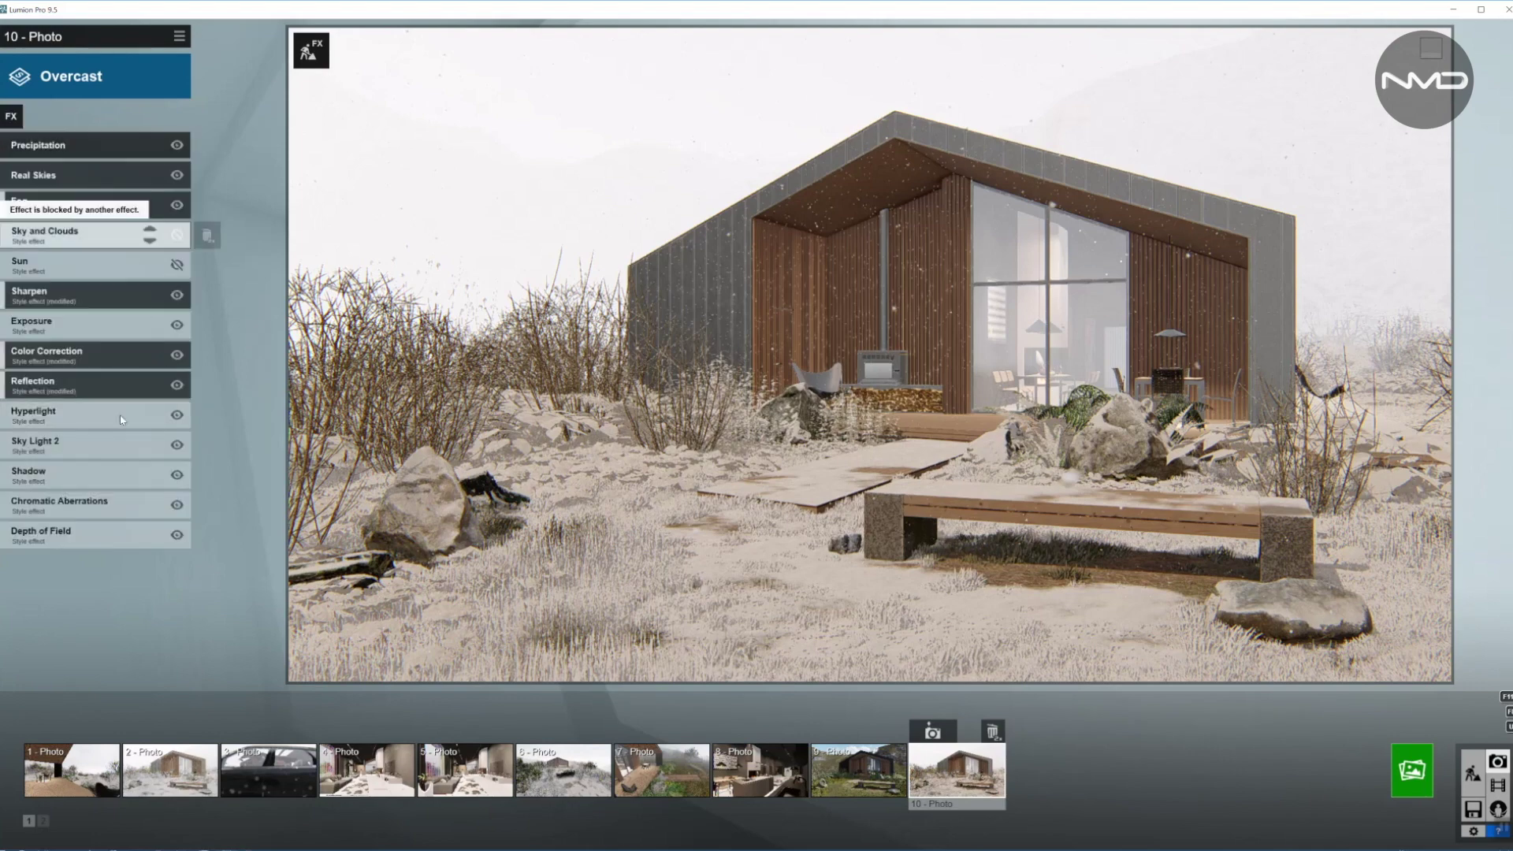
Step: Raise the Sky Light 2 brightness slightly, set its saturation to 0.9 and enable sky light in planar and projected reflections
left_click(96, 442)
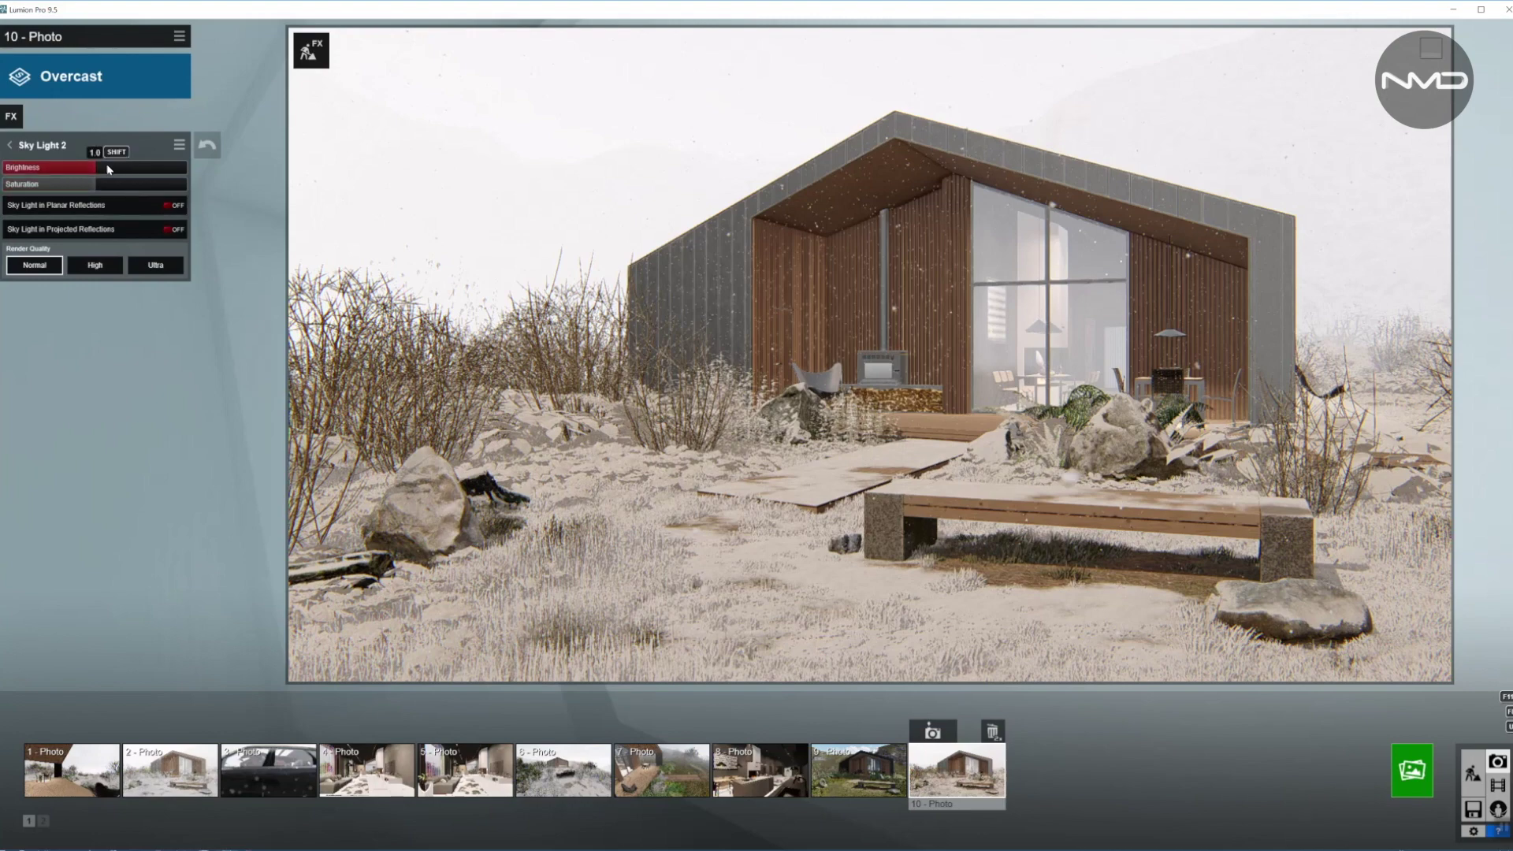
left_click_drag(108, 169, 116, 170)
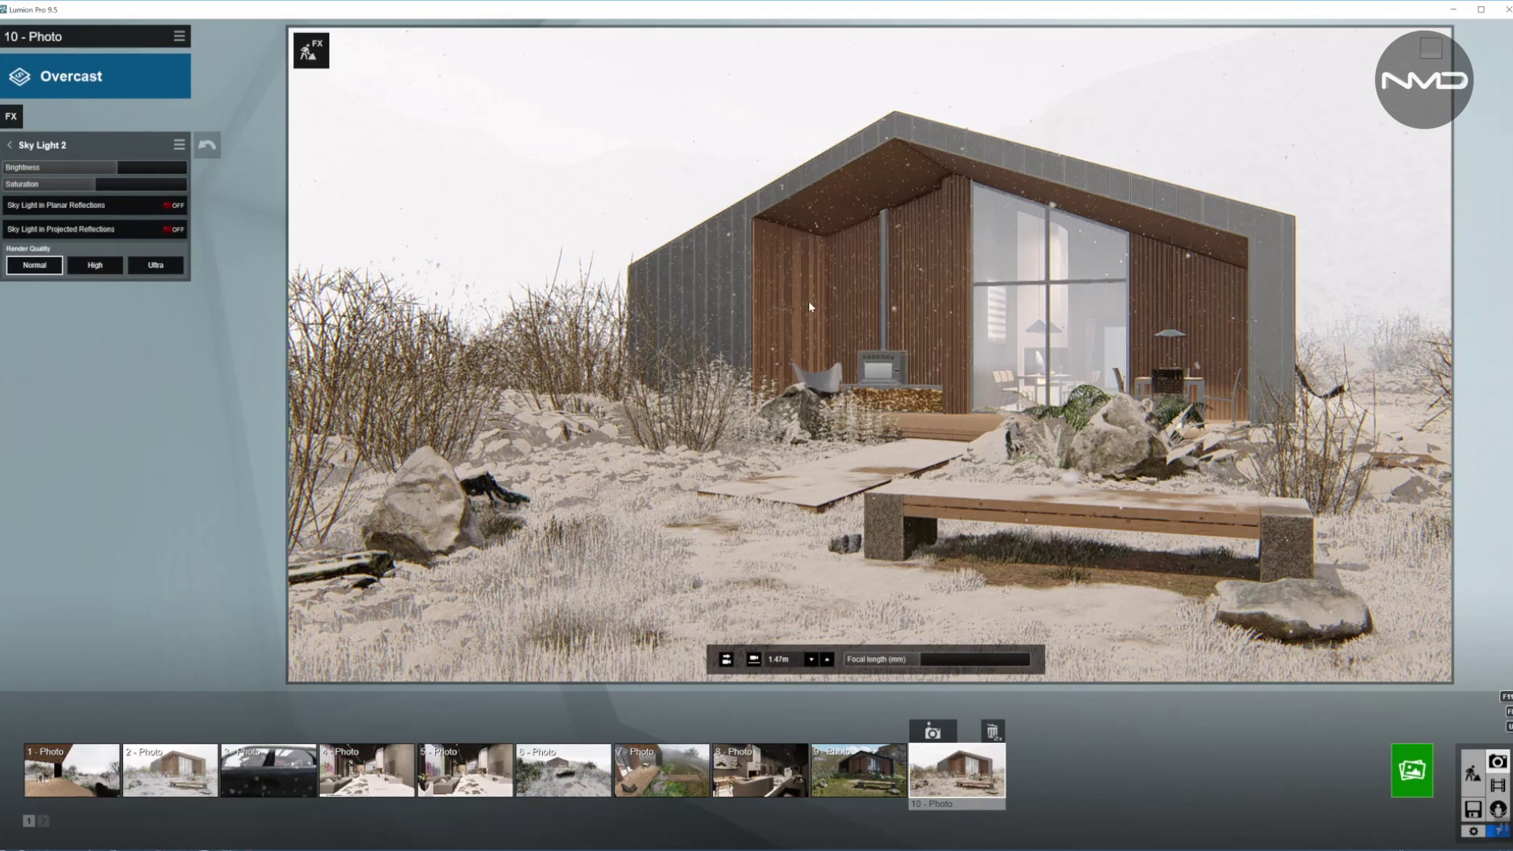
left_click_drag(94, 186, 86, 188)
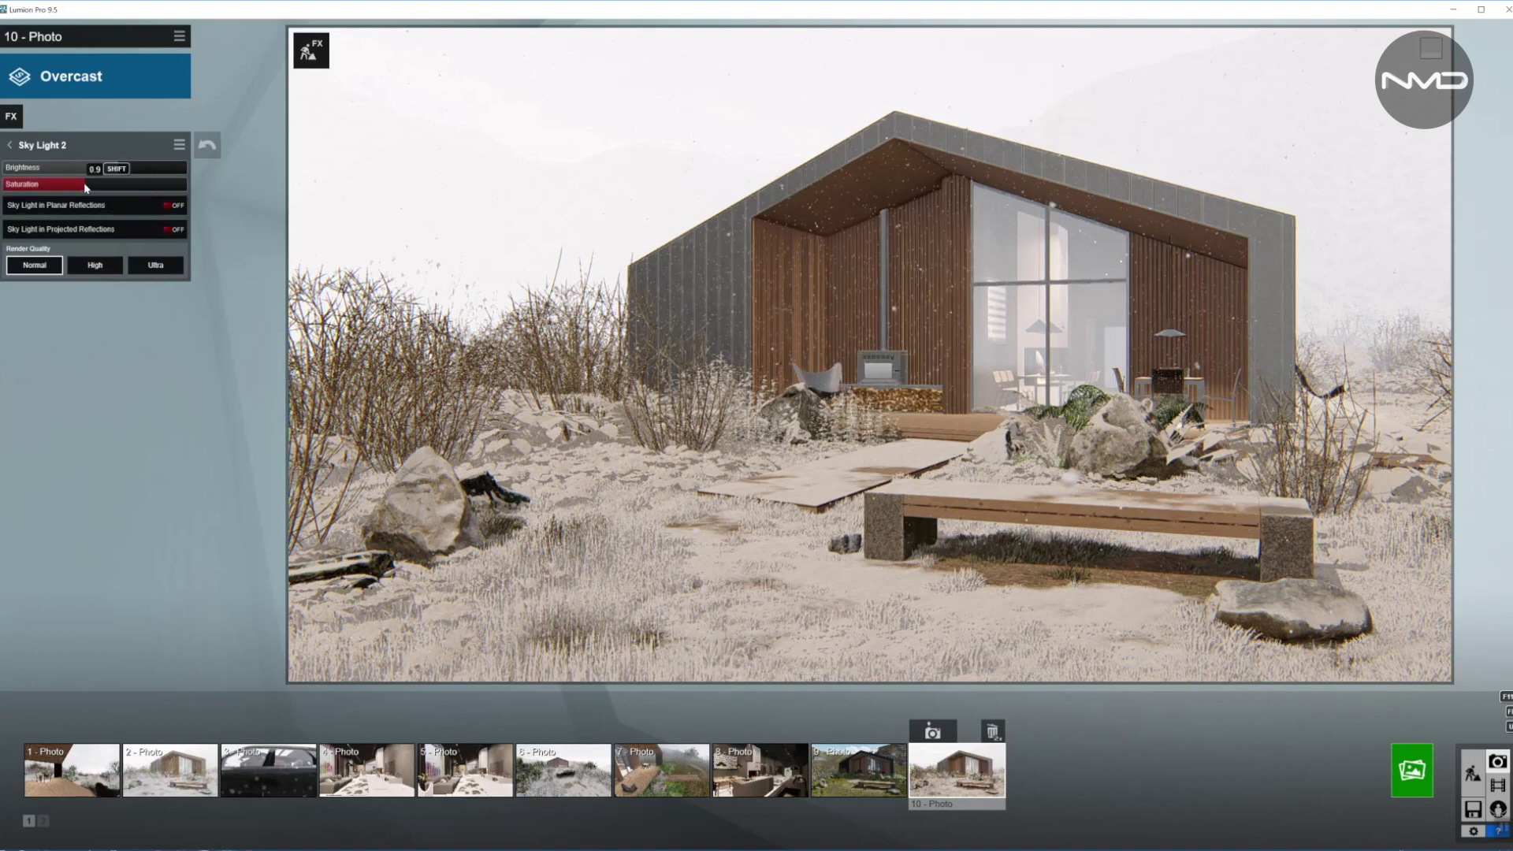
left_click(169, 206)
left_click(170, 231)
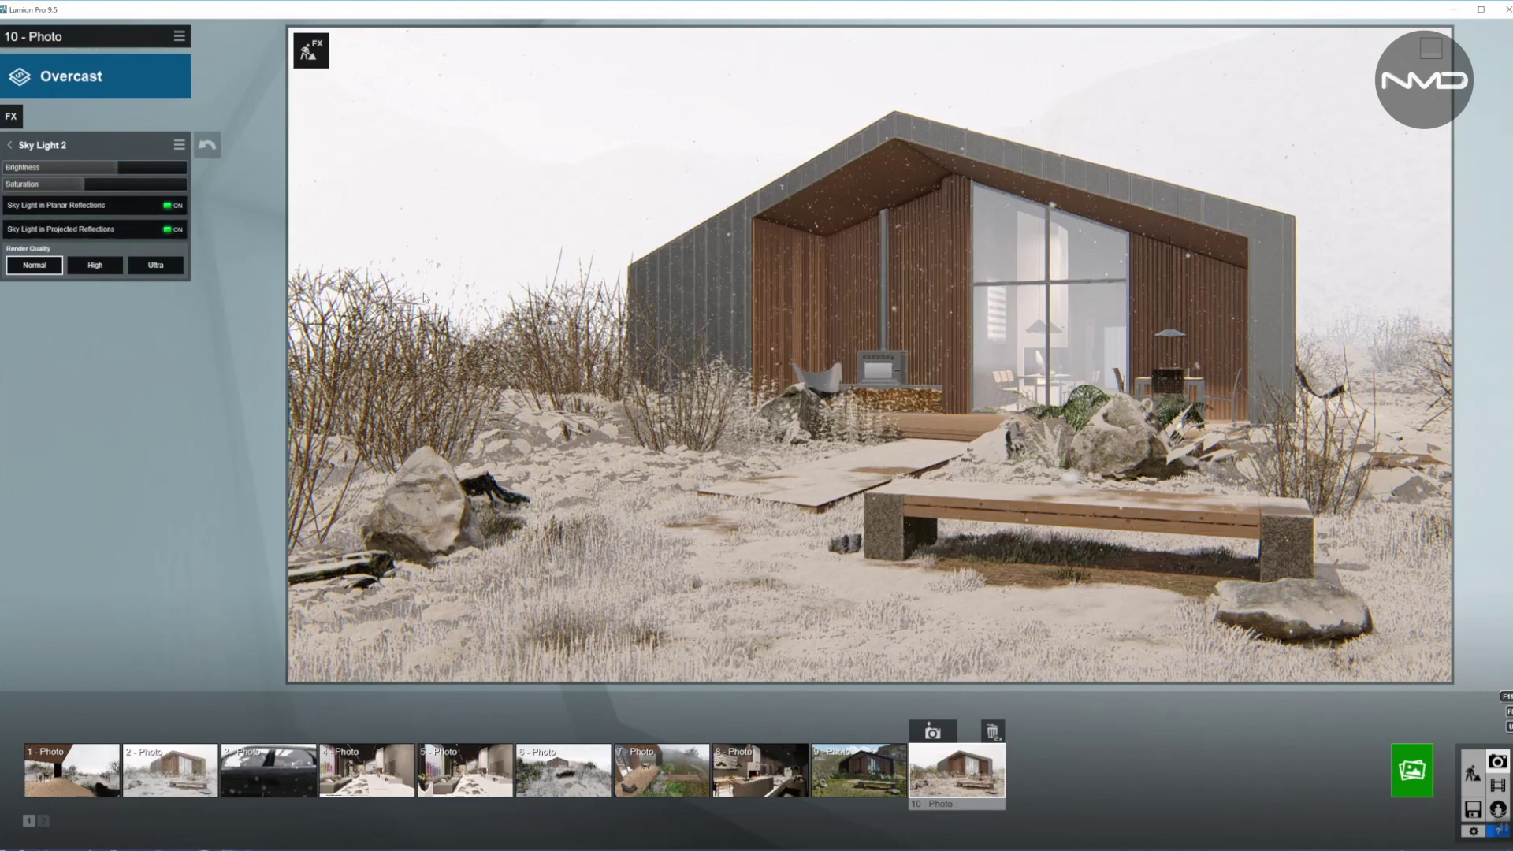
left_click(11, 116)
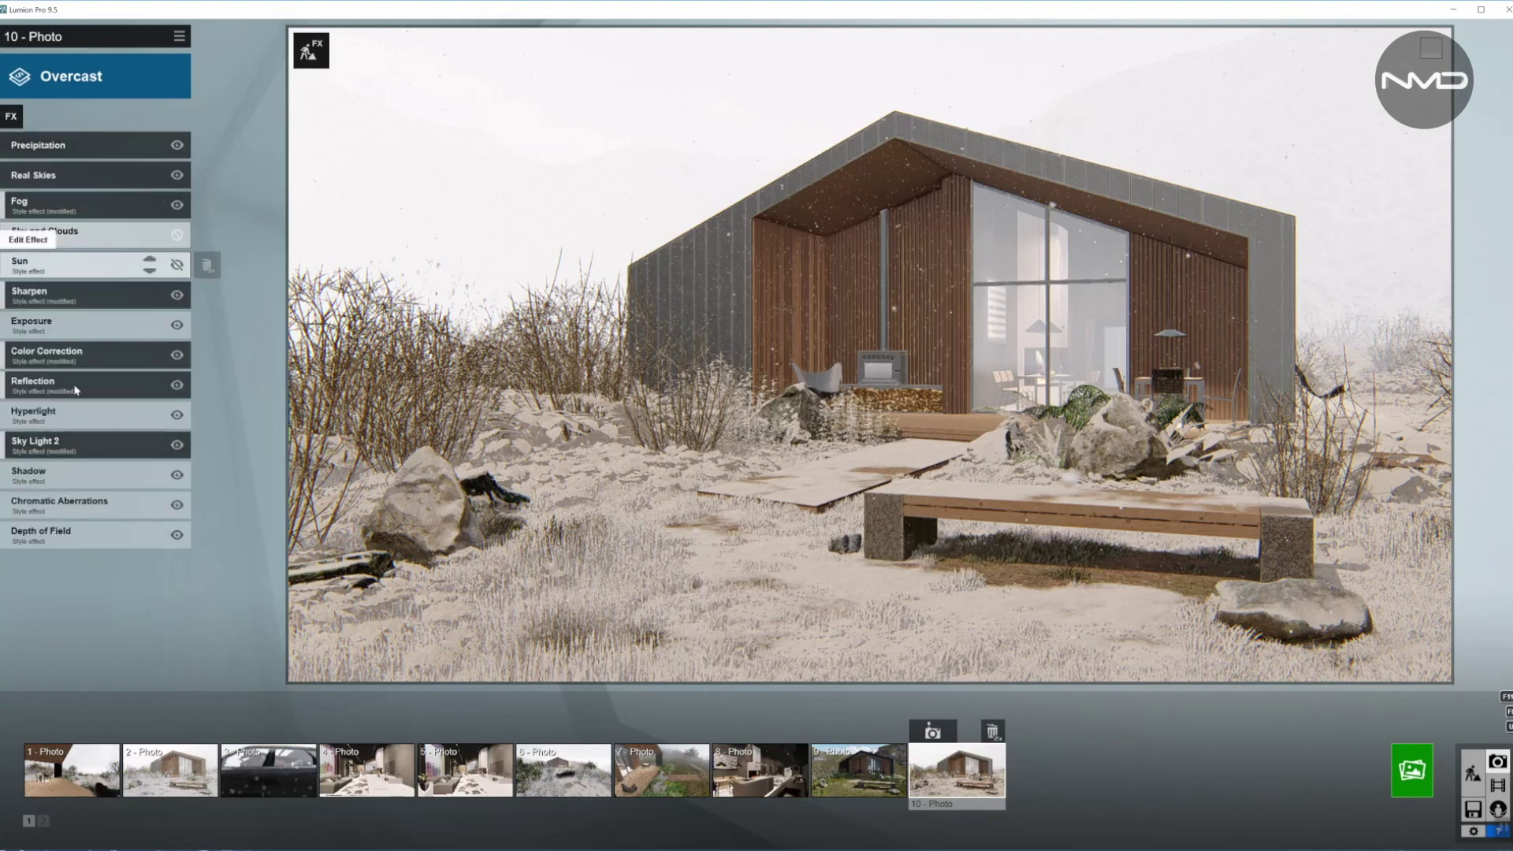
Step: Raise the Shadow effect's coloring to about nine tenths of its range and set Interior / Exterior to 0.9
left_click(94, 475)
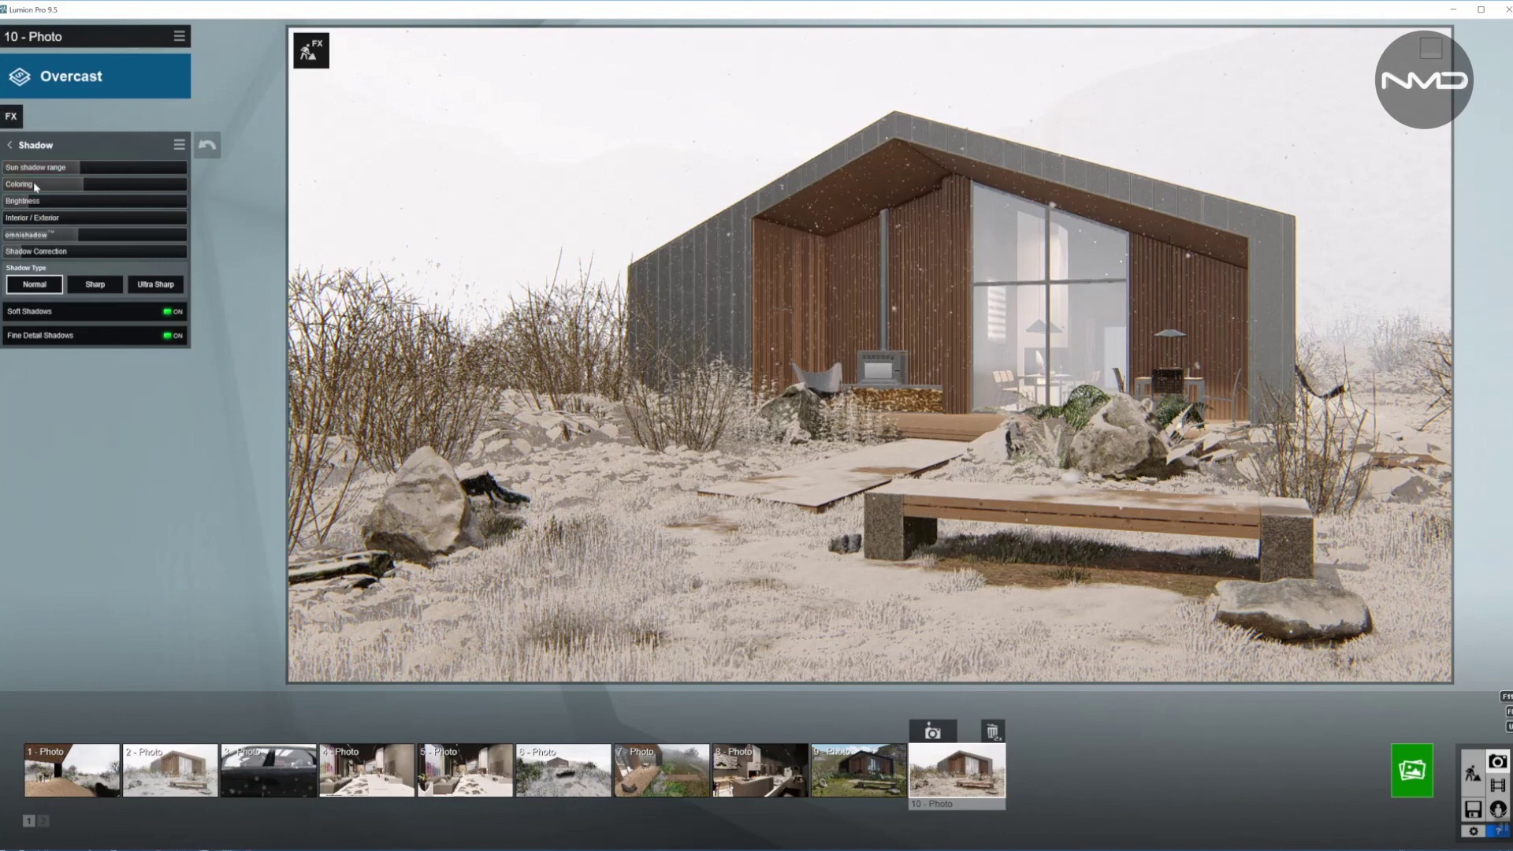
left_click_drag(82, 186, 169, 189)
left_click_drag(28, 203, 28, 202)
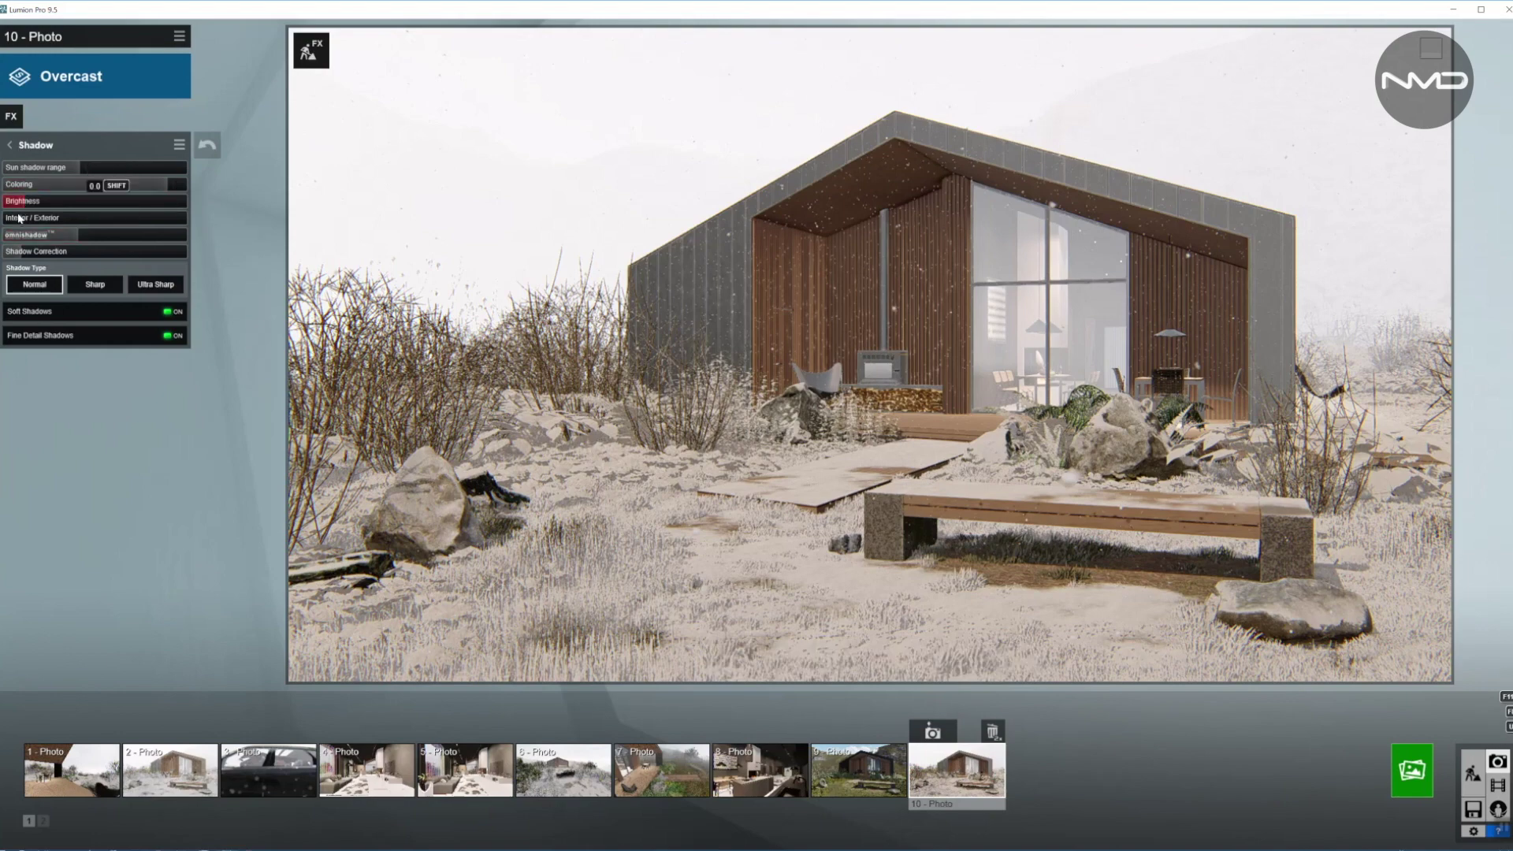
left_click(155, 224)
left_click_drag(155, 221, 173, 219)
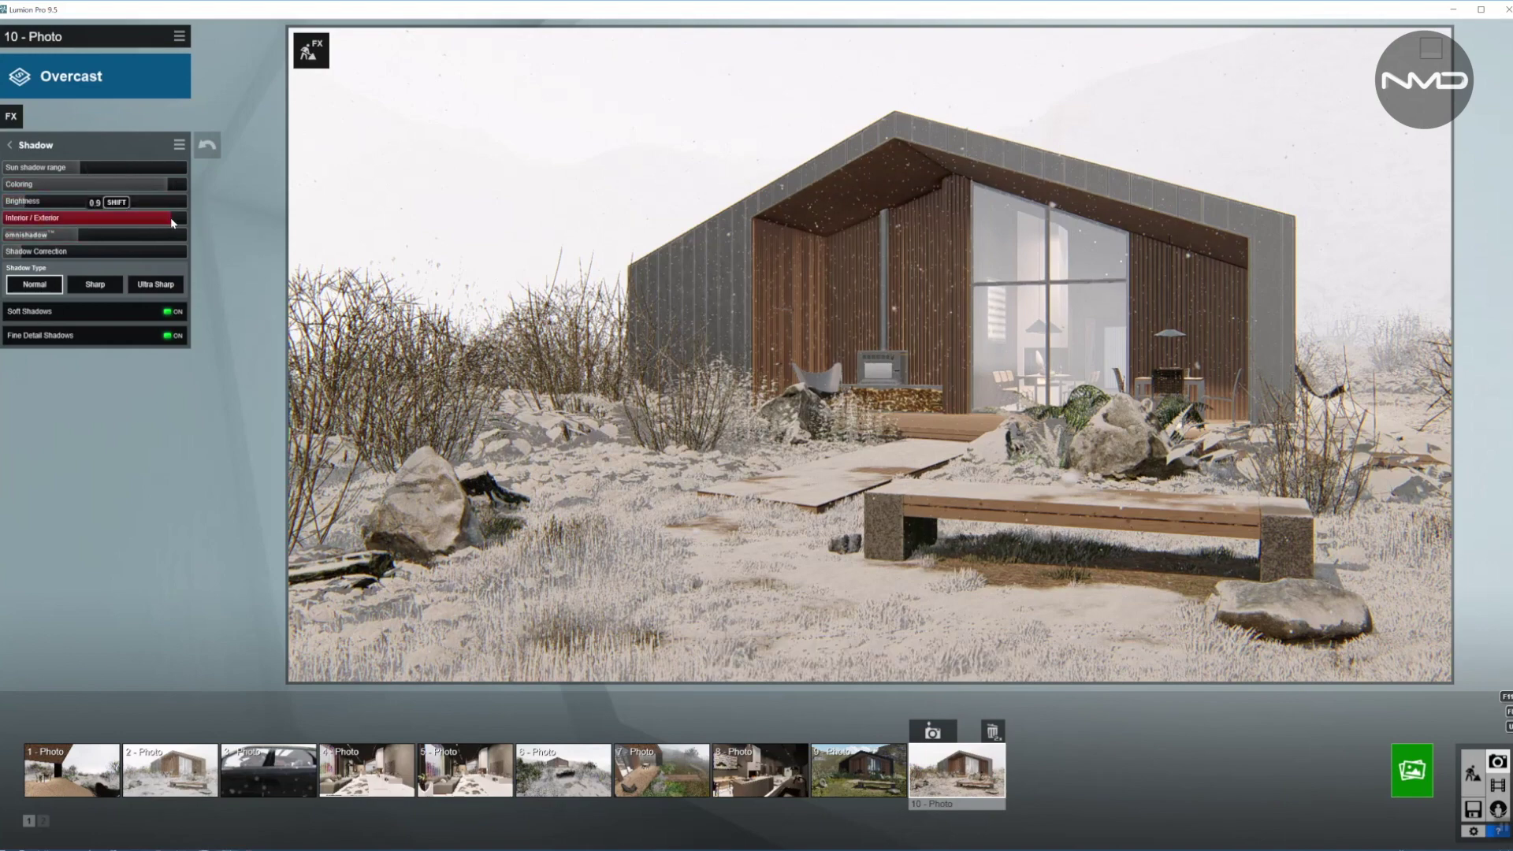
left_click(64, 235)
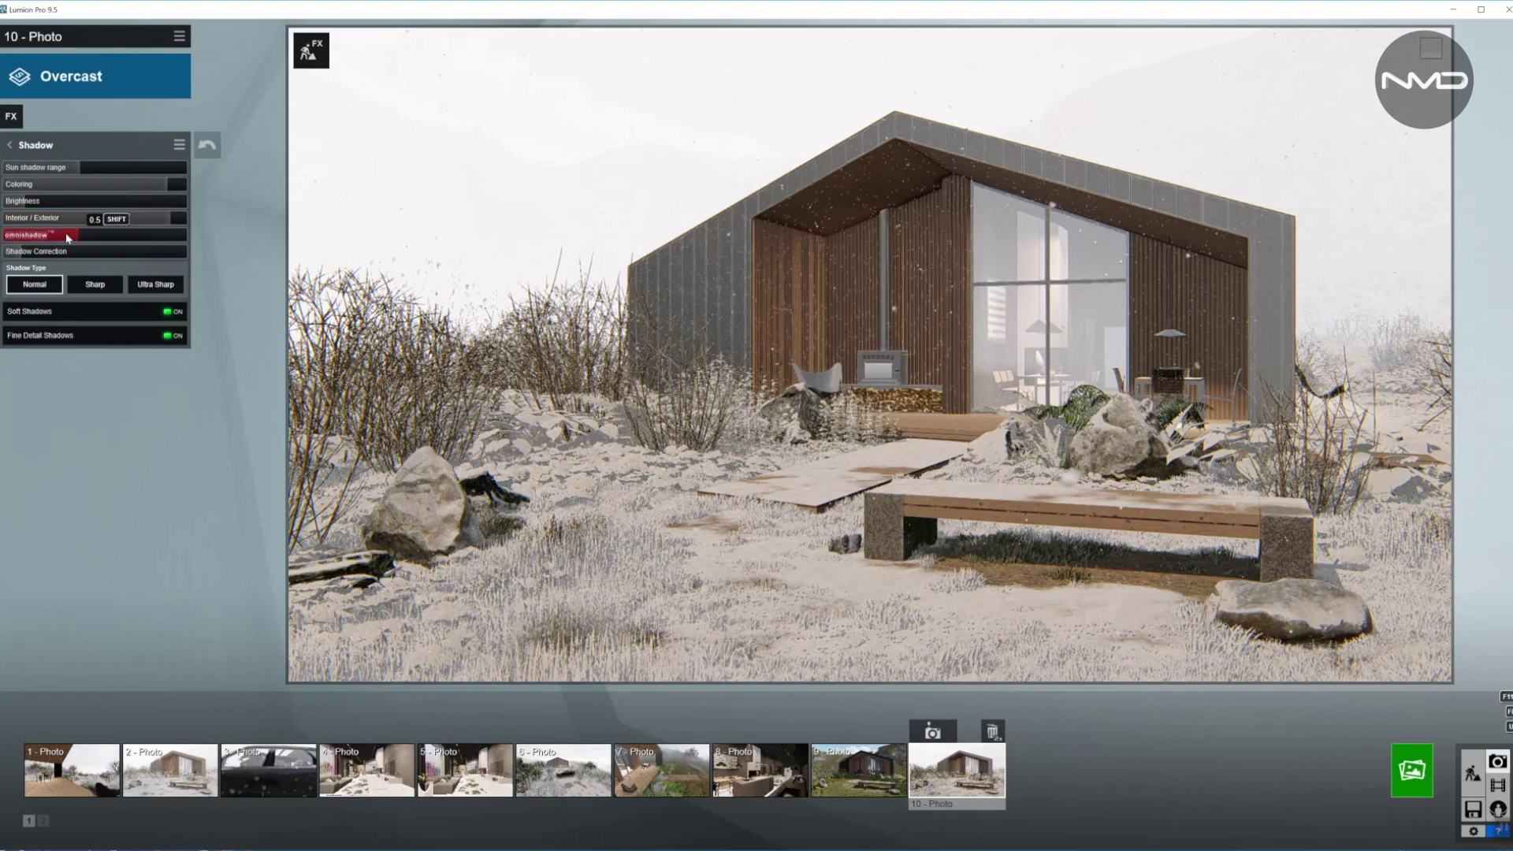
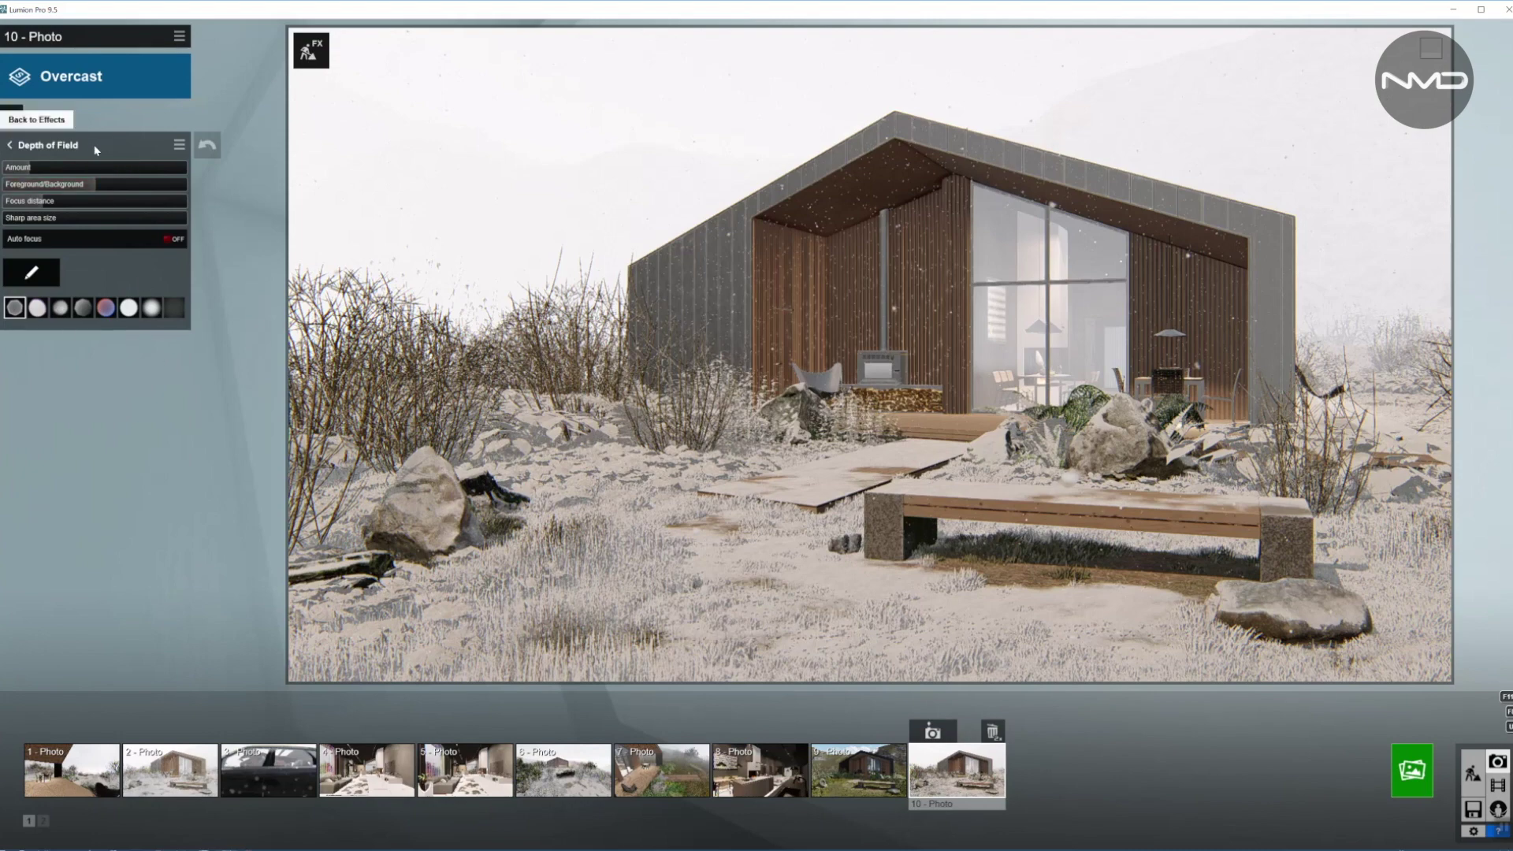
Step: Enable auto focus in the Depth of Field effect and raise its amount to about half of its range
mouse_move(79, 167)
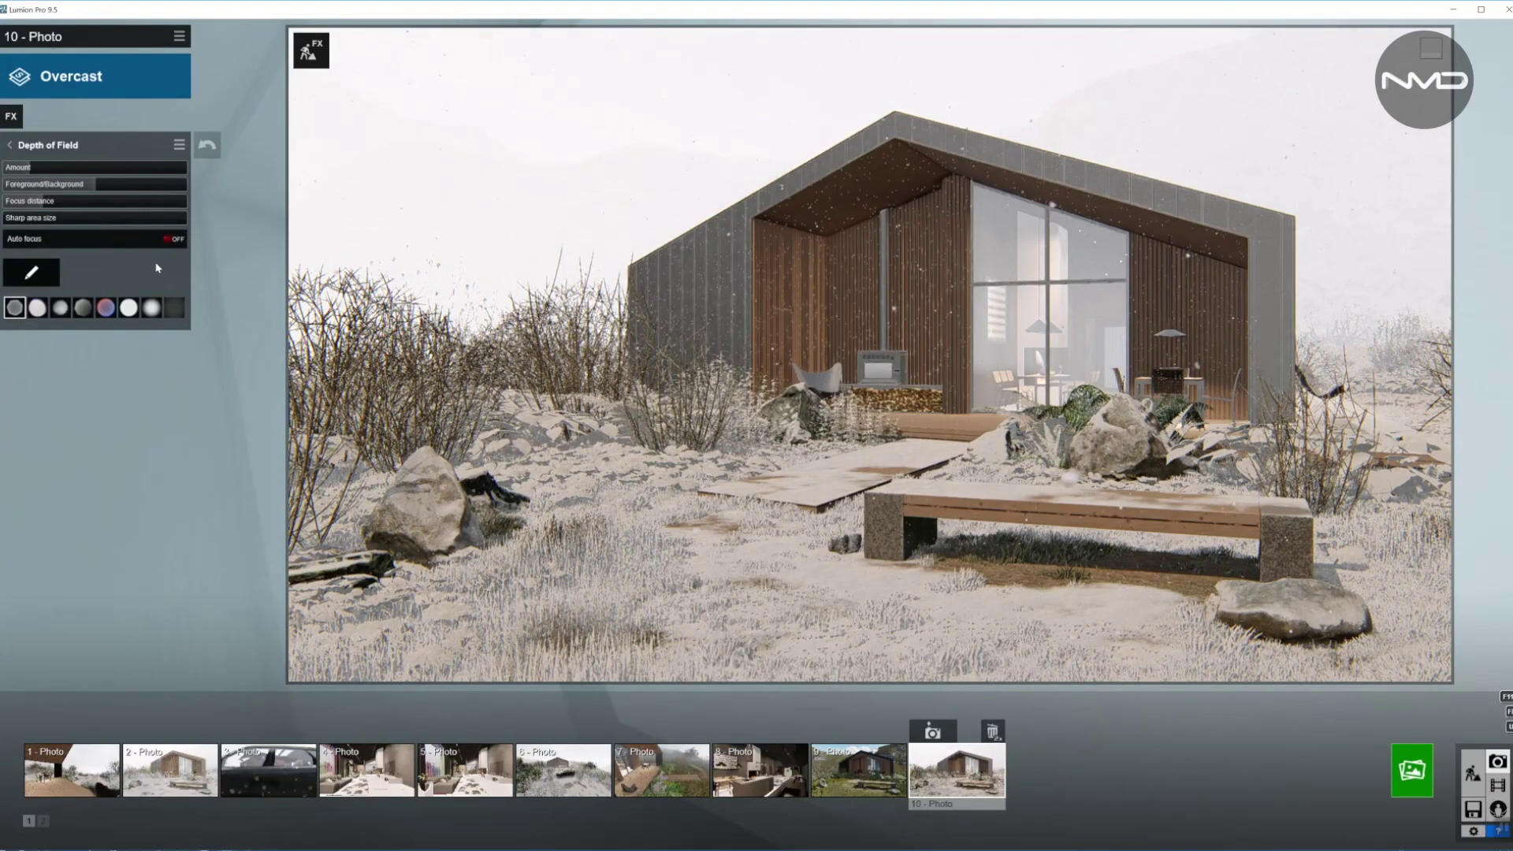
left_click(169, 239)
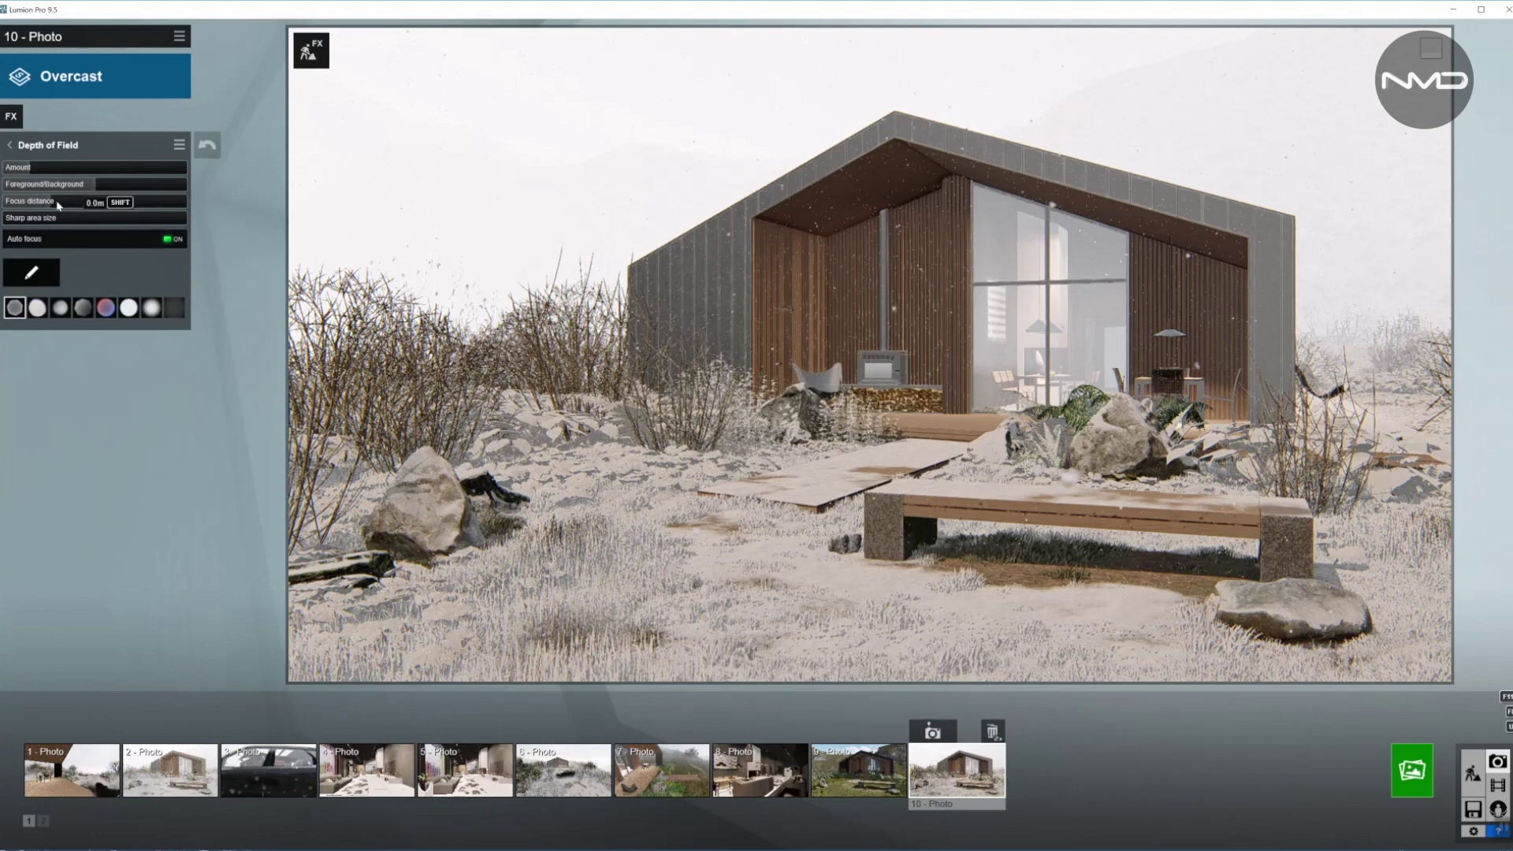
left_click_drag(50, 168, 92, 170)
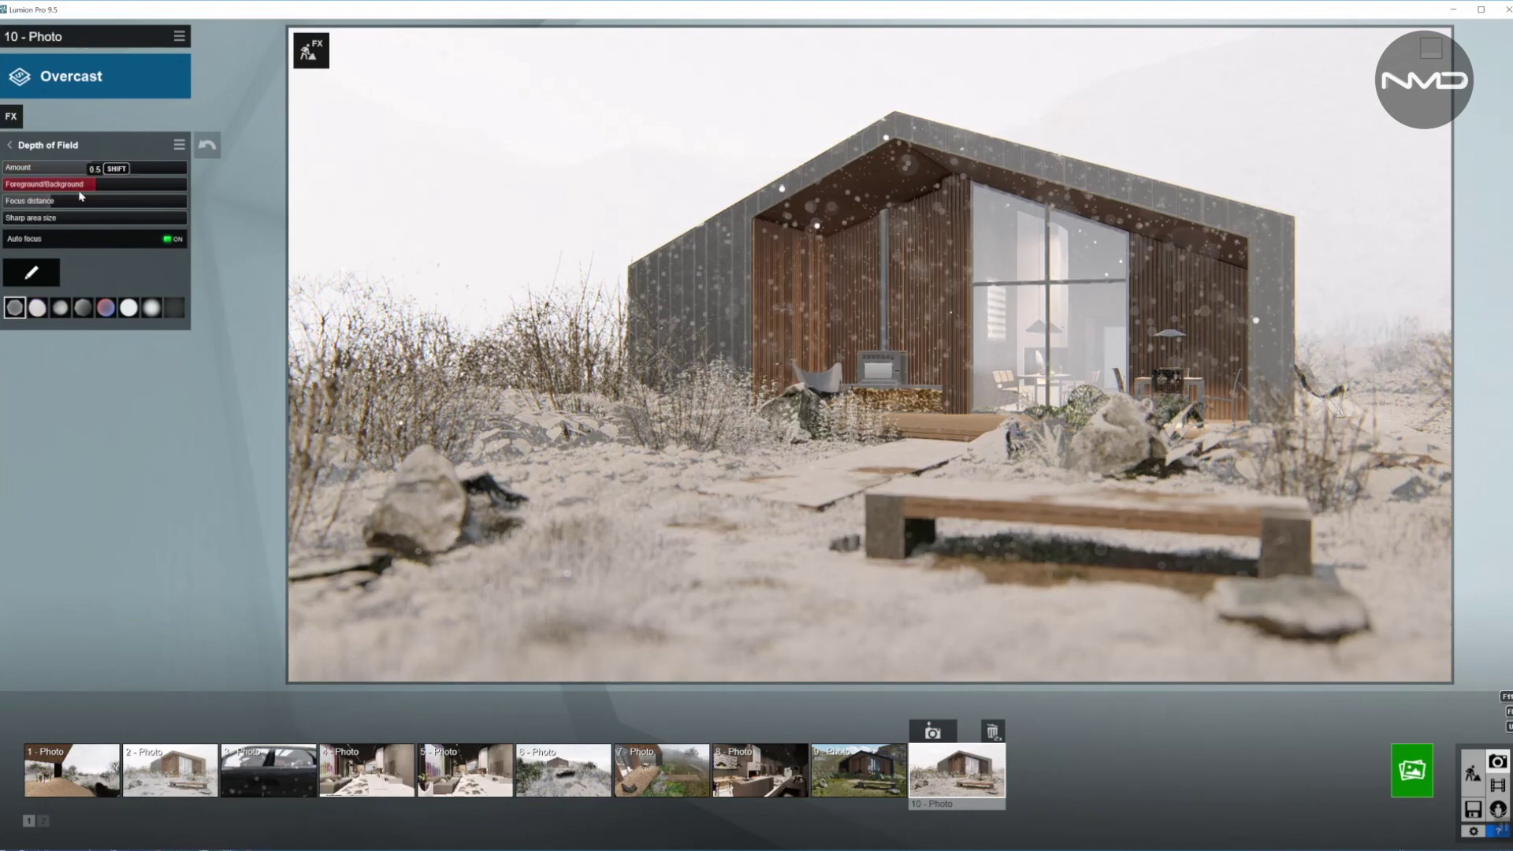
Step: Set the Depth of Field foreground/background balance to about four fifths of its range
left_click_drag(95, 185, 154, 191)
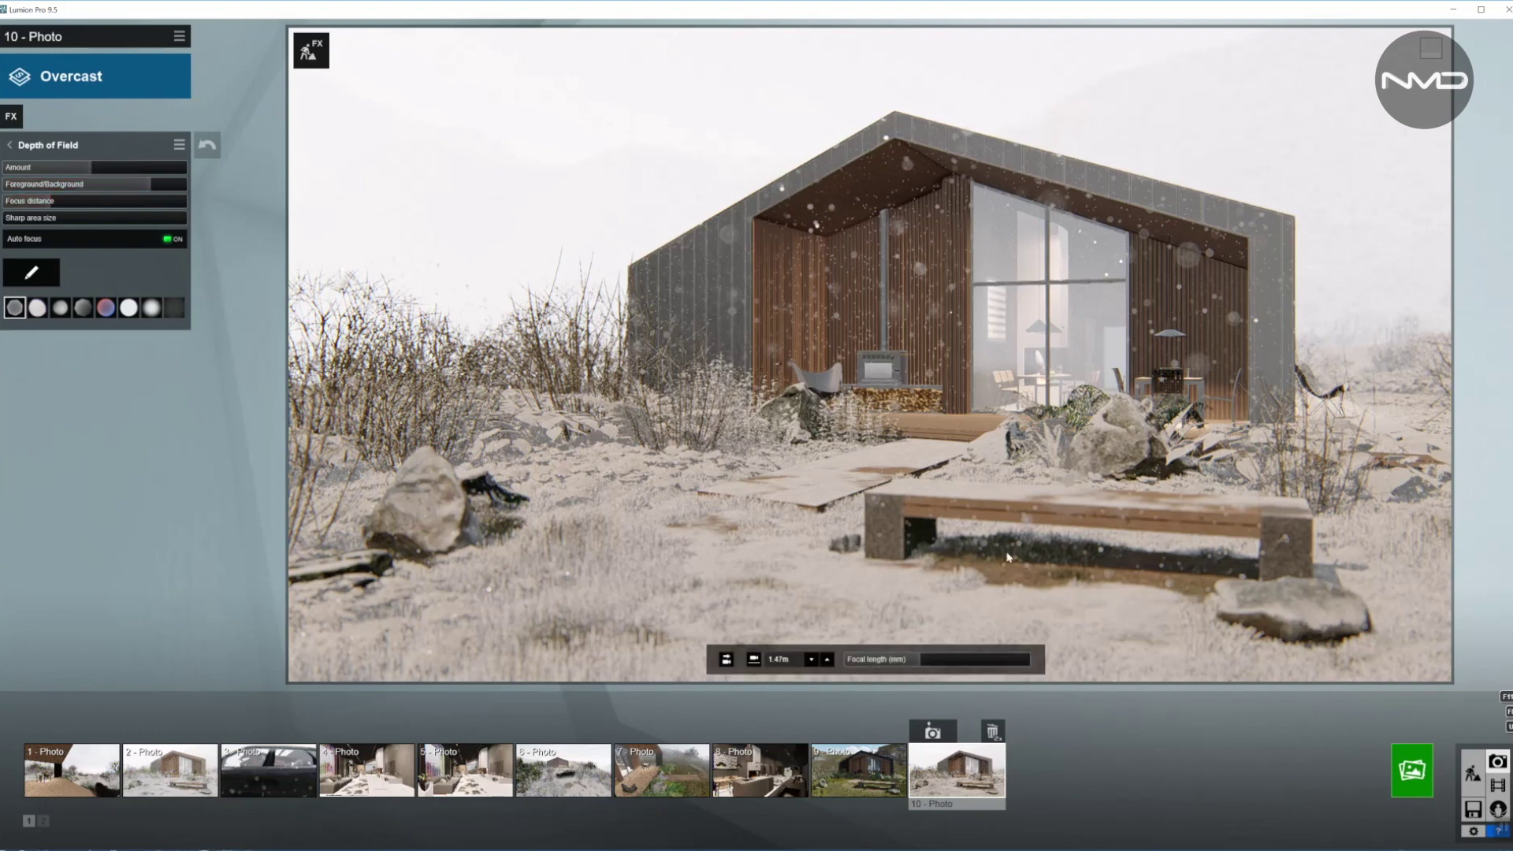
left_click_drag(161, 189, 175, 190)
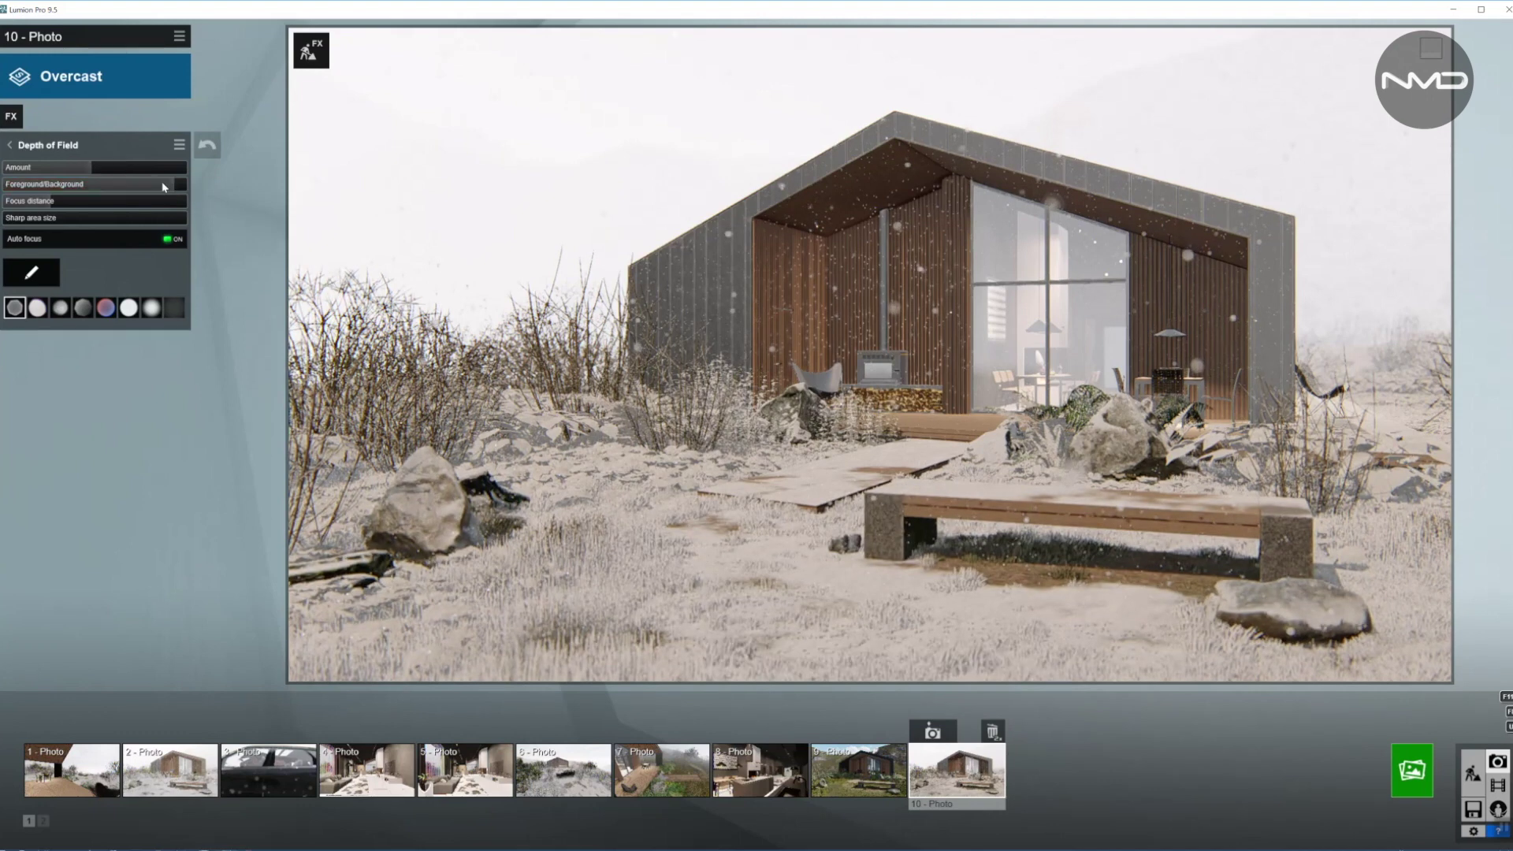
left_click_drag(173, 186, 157, 186)
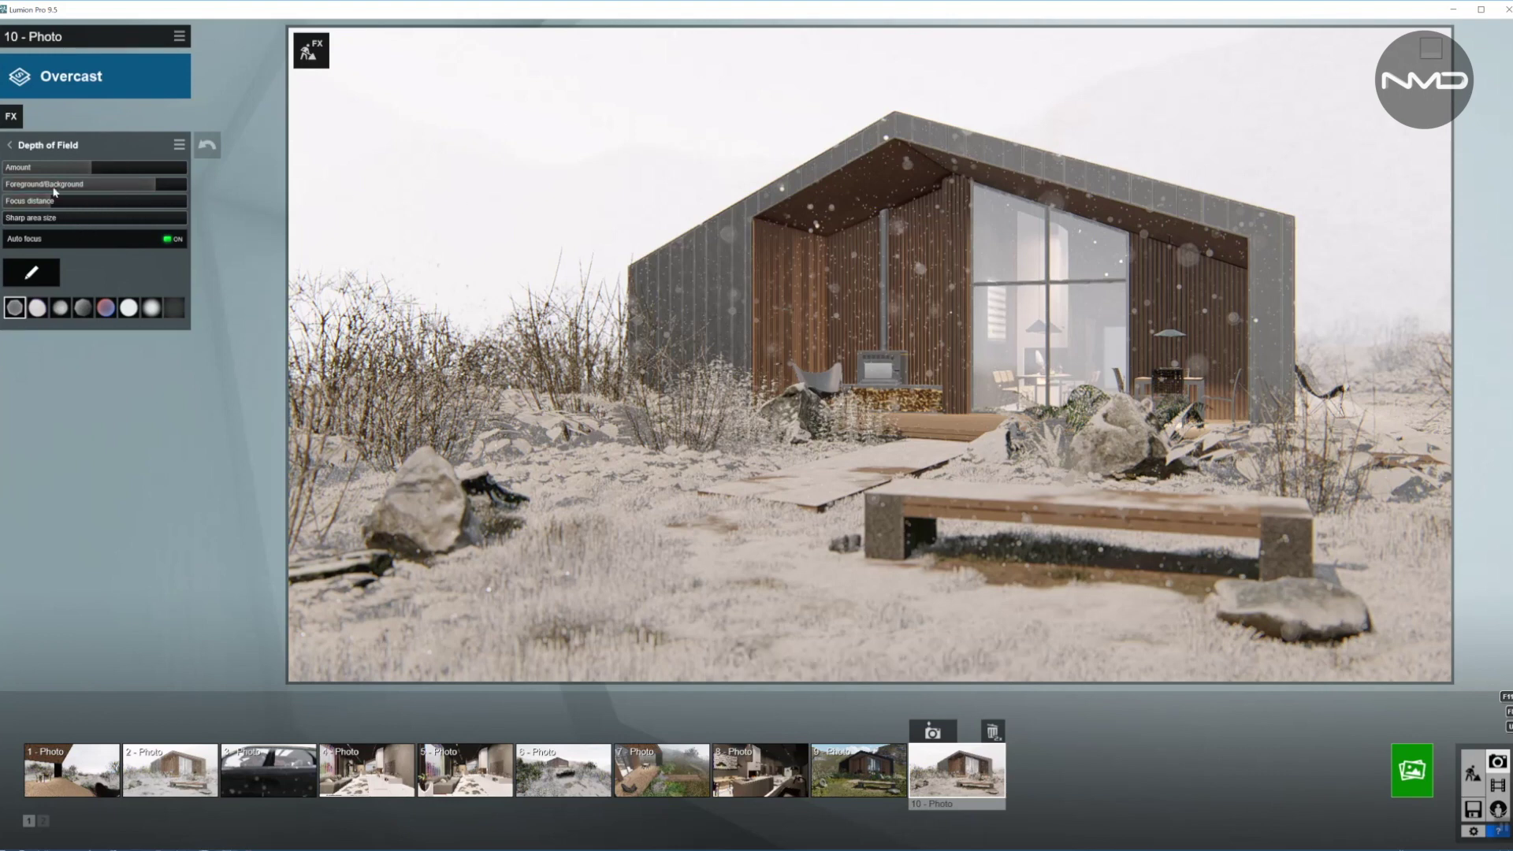
left_click(10, 145)
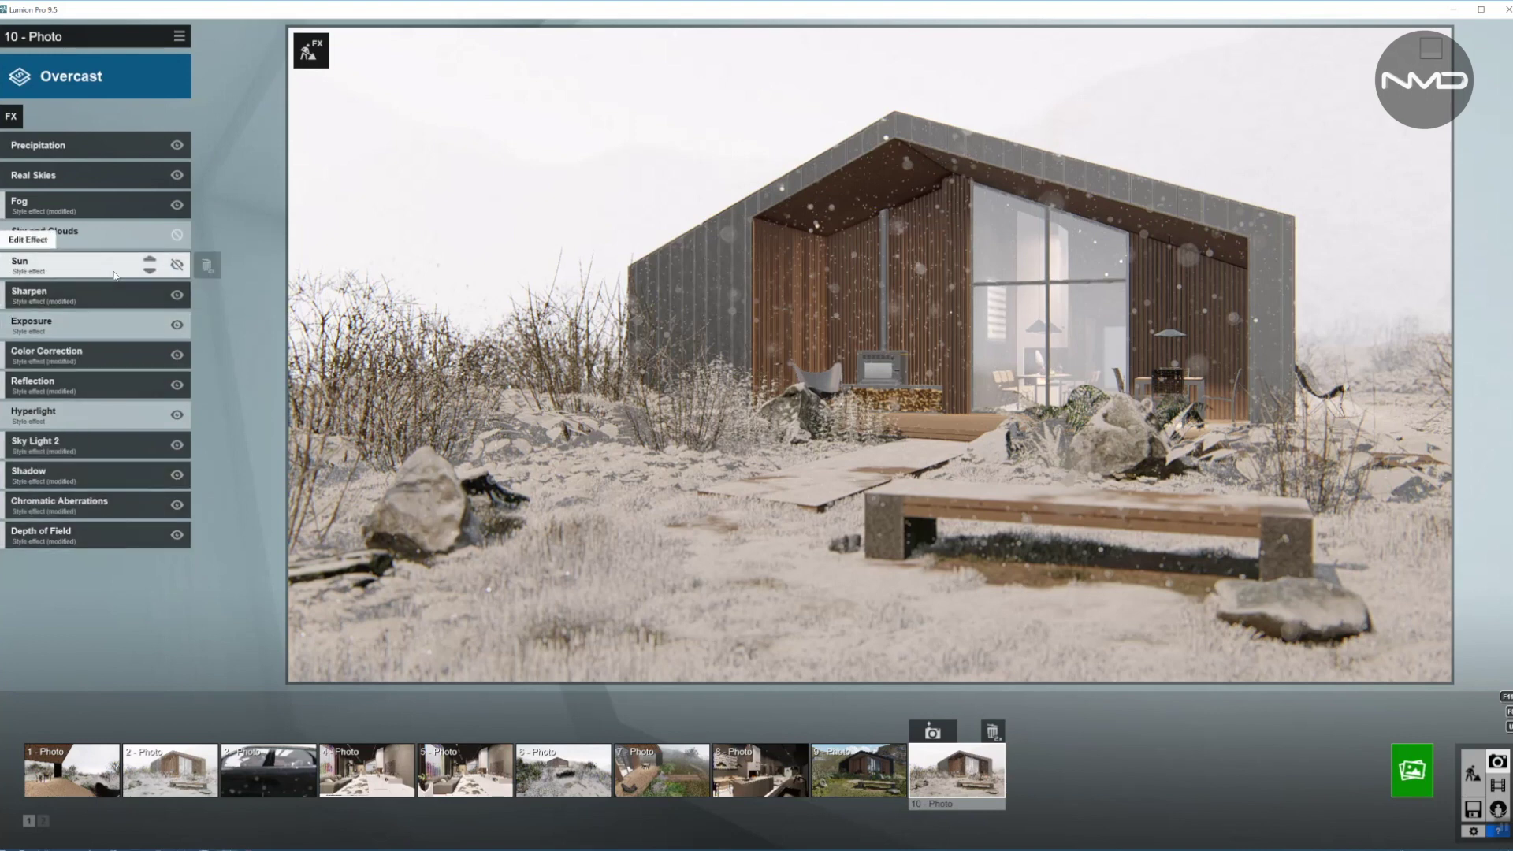
Step: Raise the exposure of the Exposure style effect slightly above 0.5
left_click(102, 327)
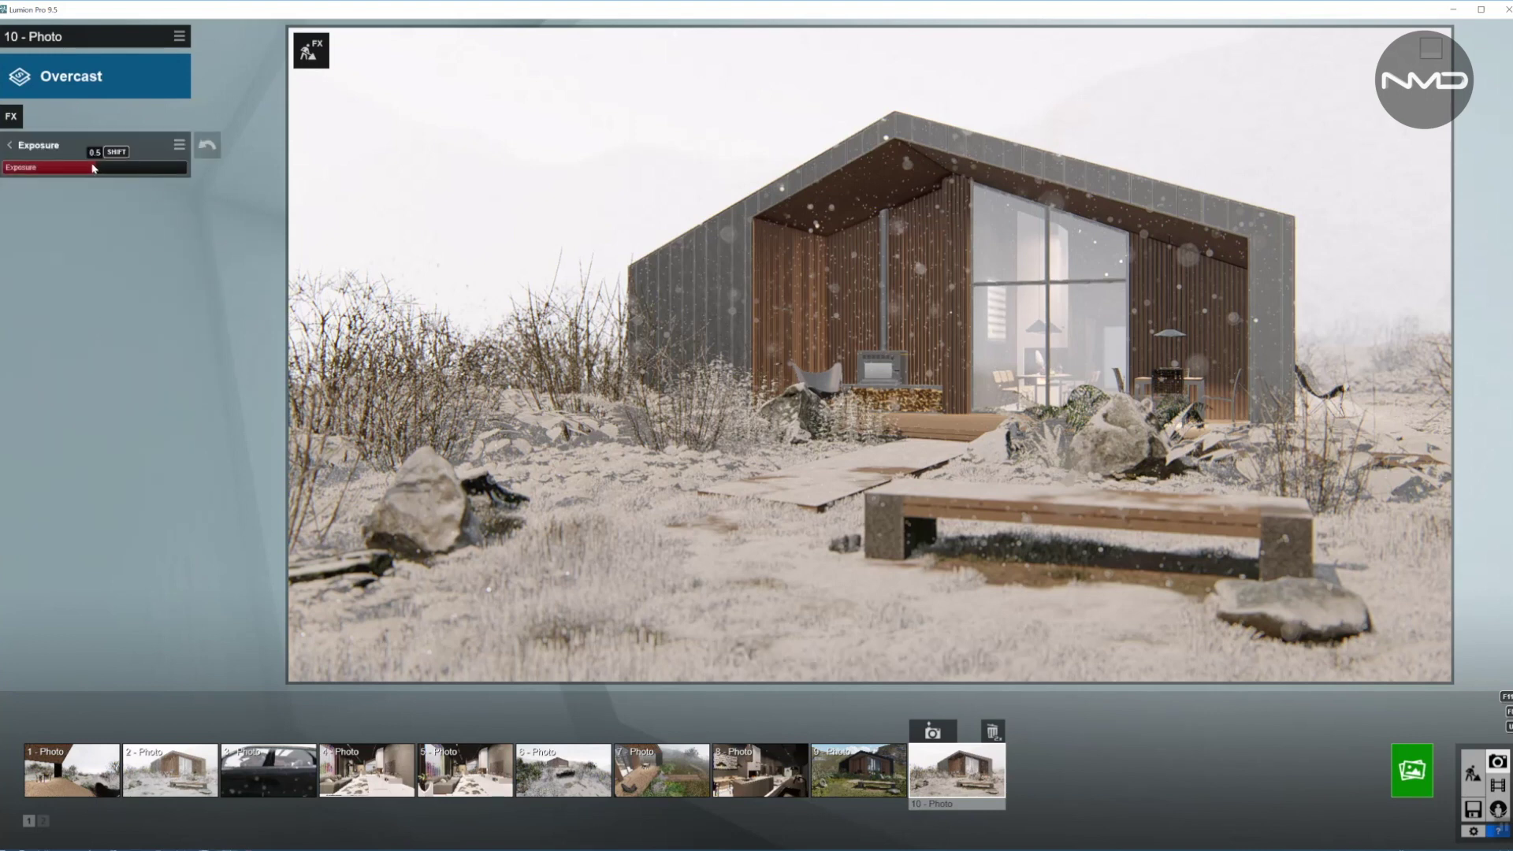
left_click_drag(98, 163, 112, 167, "shift")
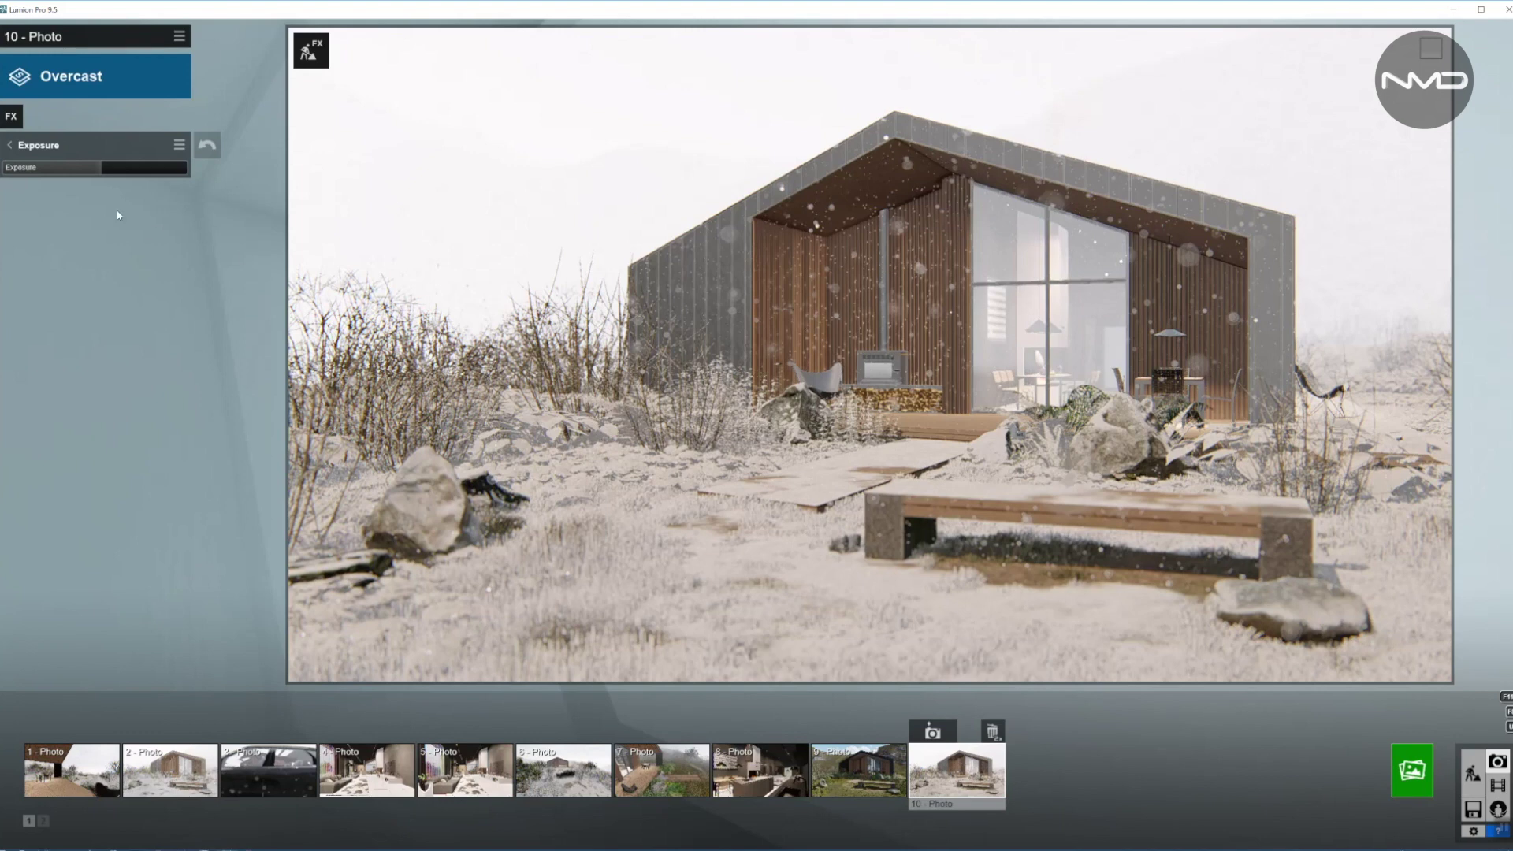
left_click(17, 147)
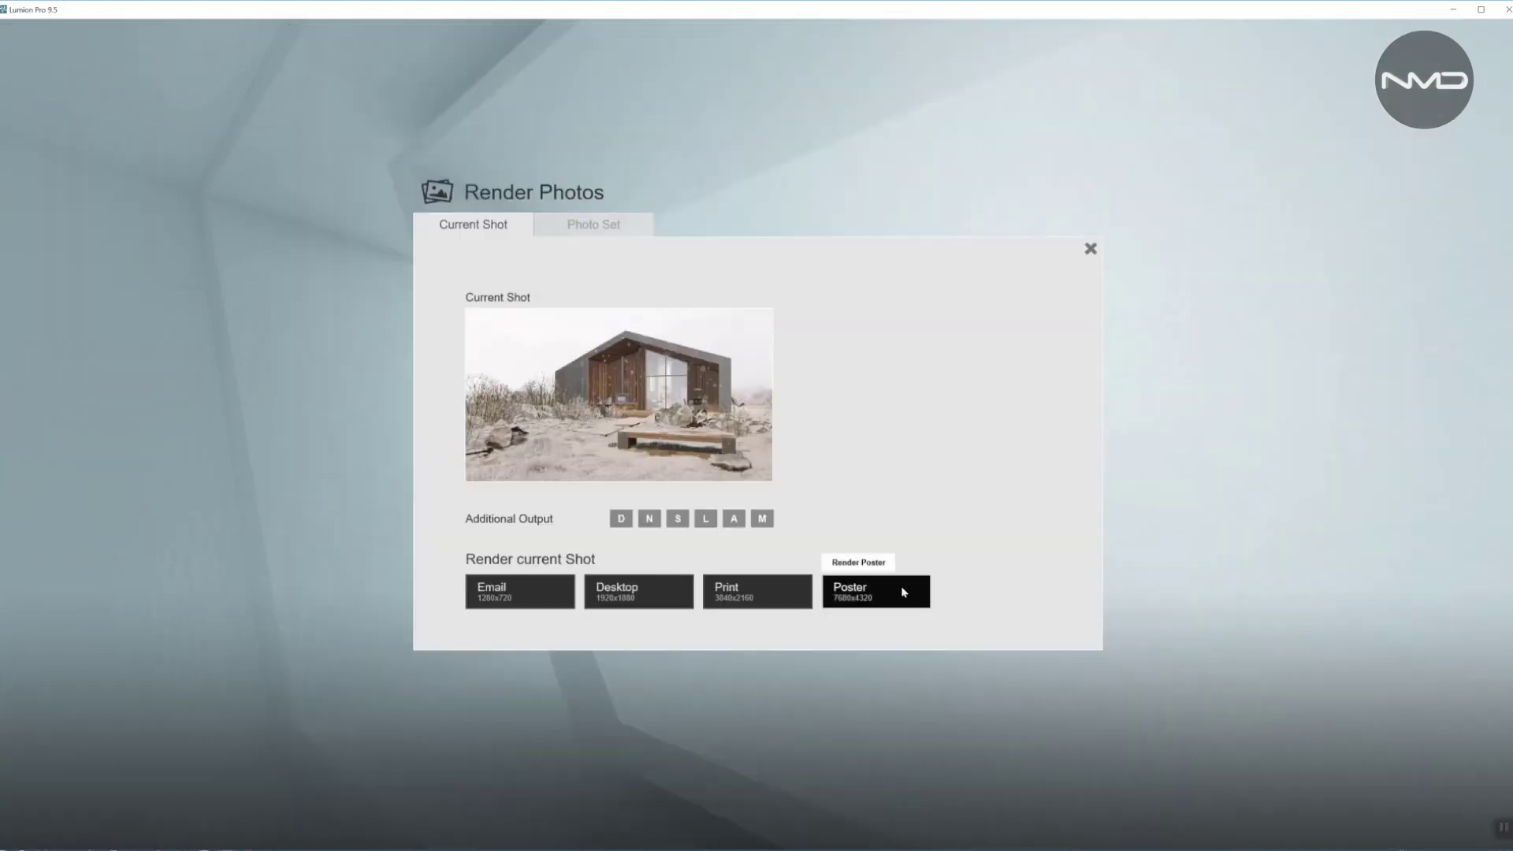
Step: Render the current shot at Desktop size 1920x1080 as a JPG, overwriting the file Scandinavian_Bungallow_1_3
left_click(722, 595)
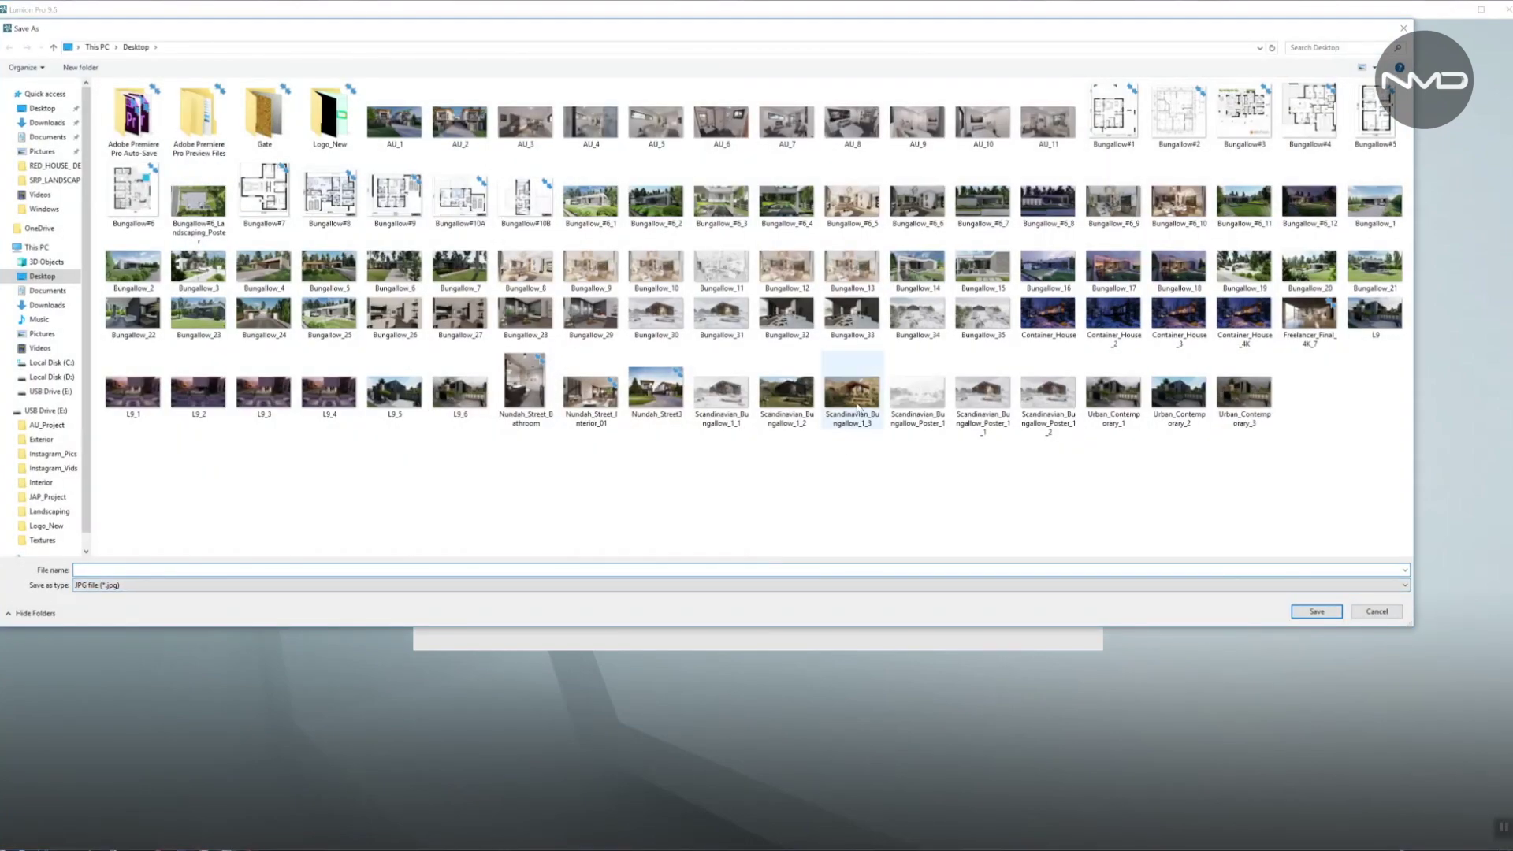
left_click(858, 405)
double_click(858, 401)
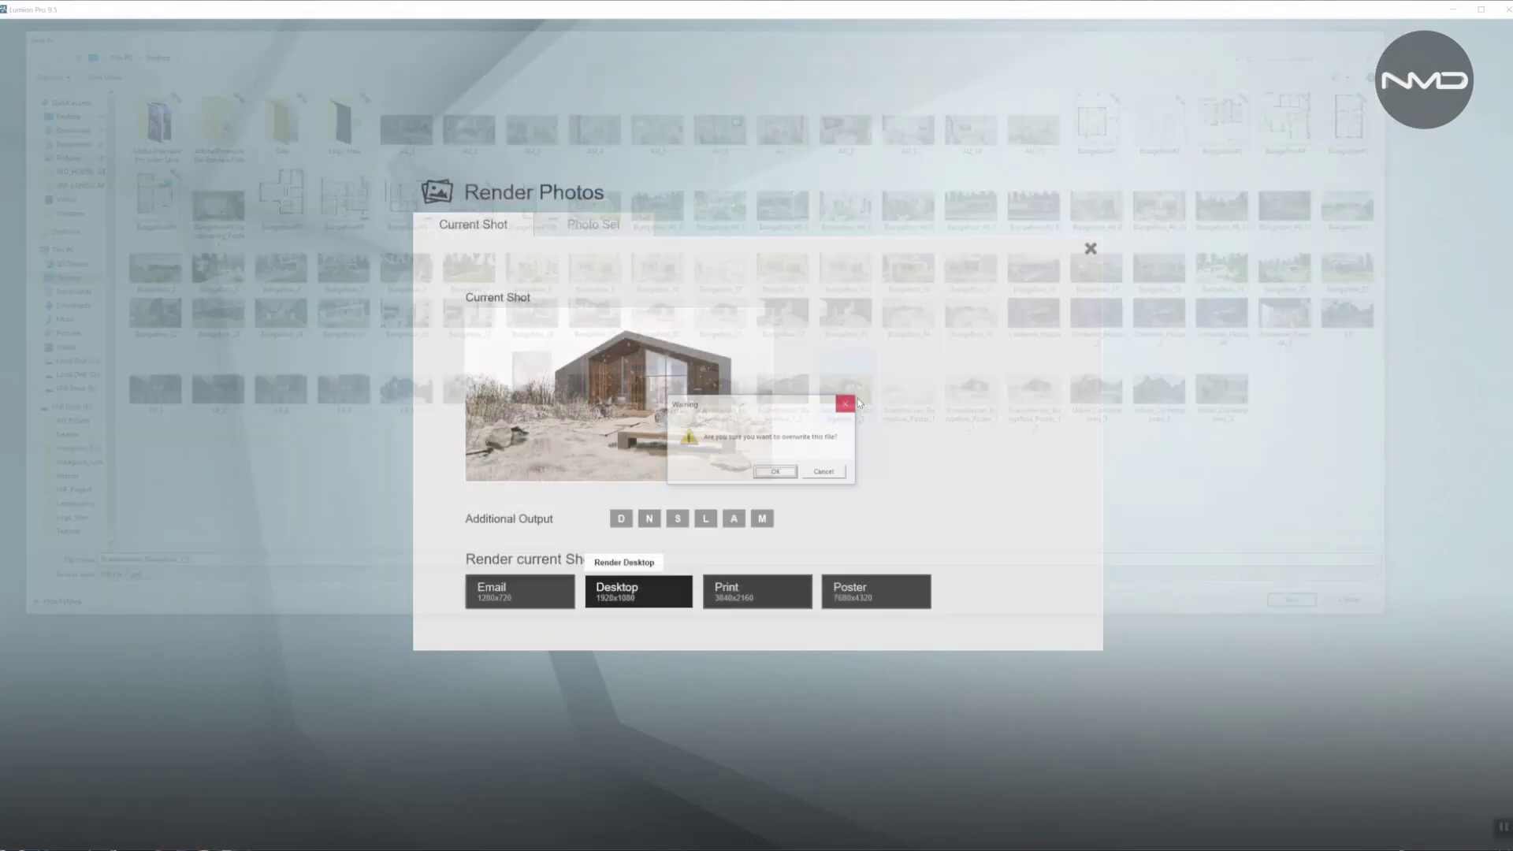
key("Return")
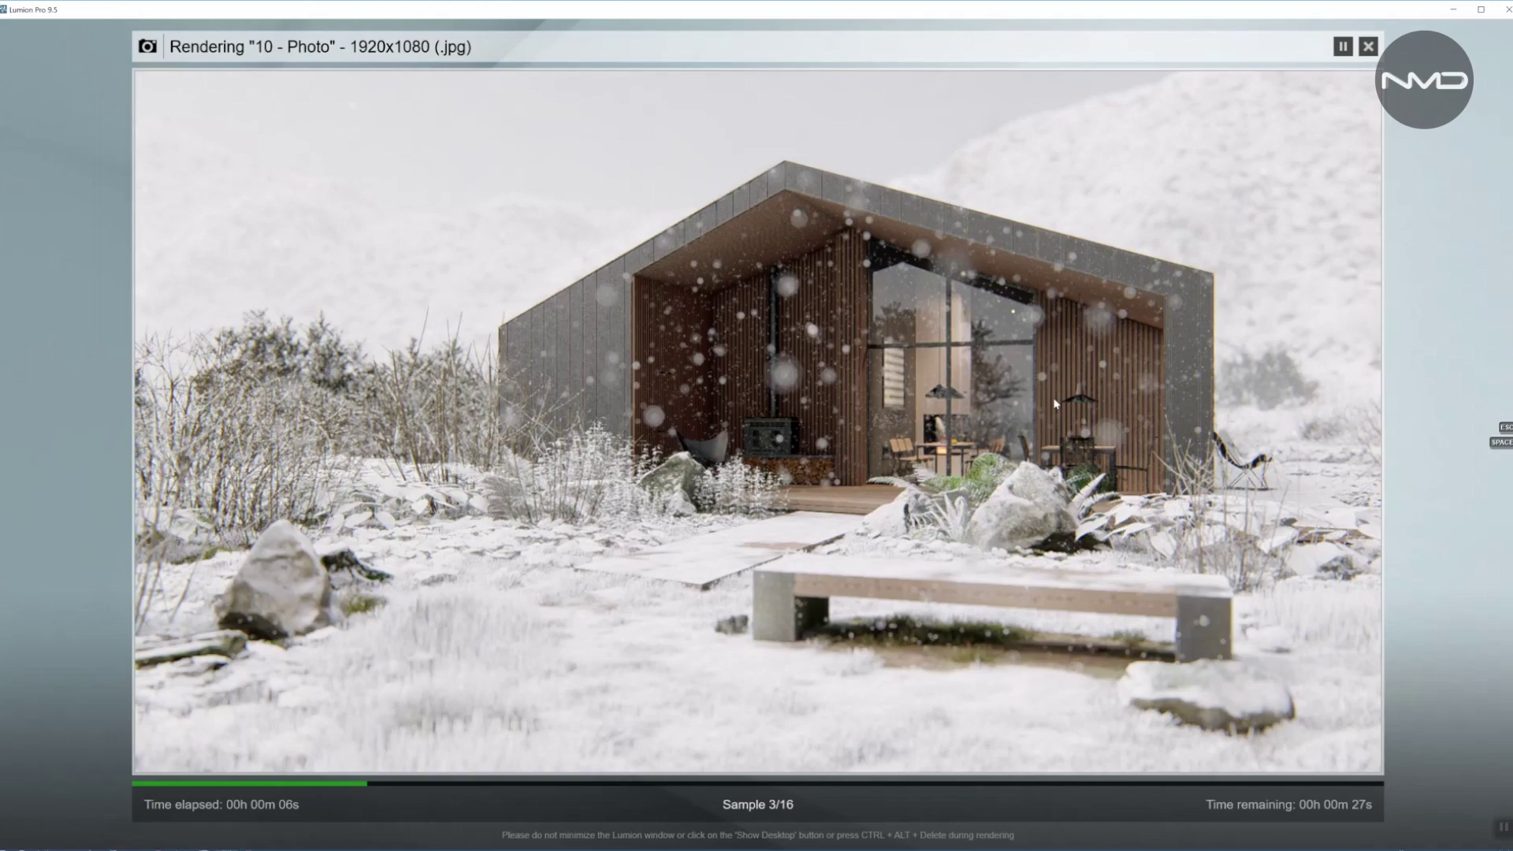